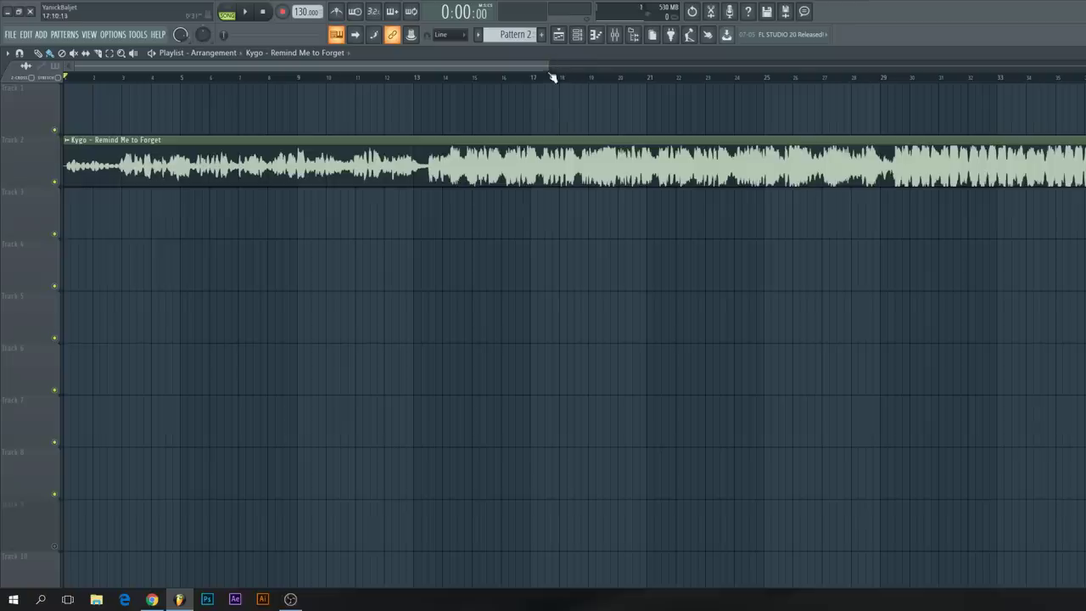
Look up the song's BPM on the SongKeyBPM page in Chrome and set the FL Studio project tempo to 99.
left_click(152, 600)
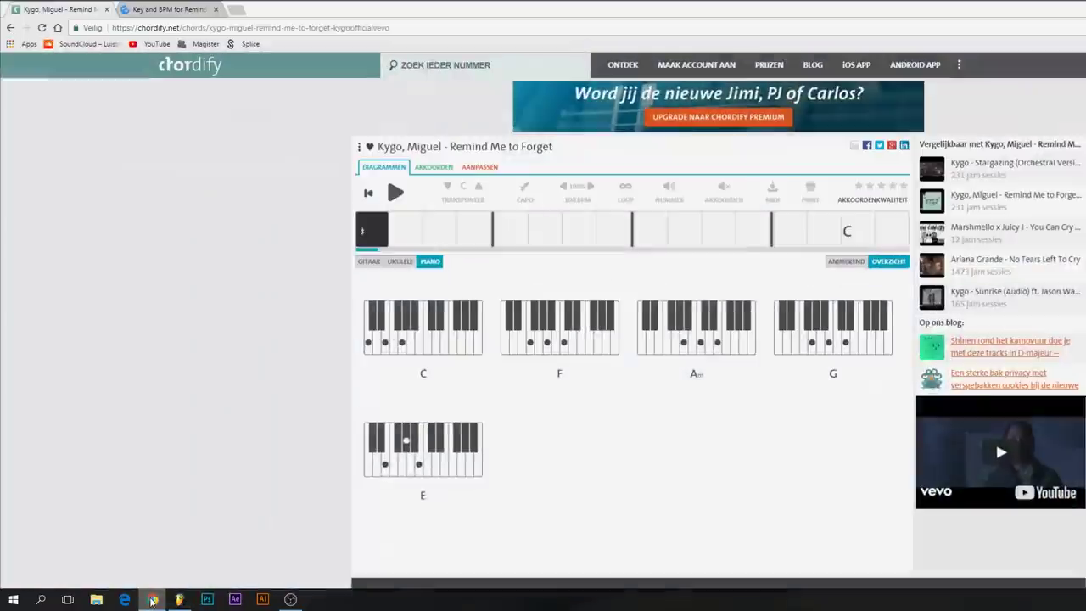
left_click(168, 7)
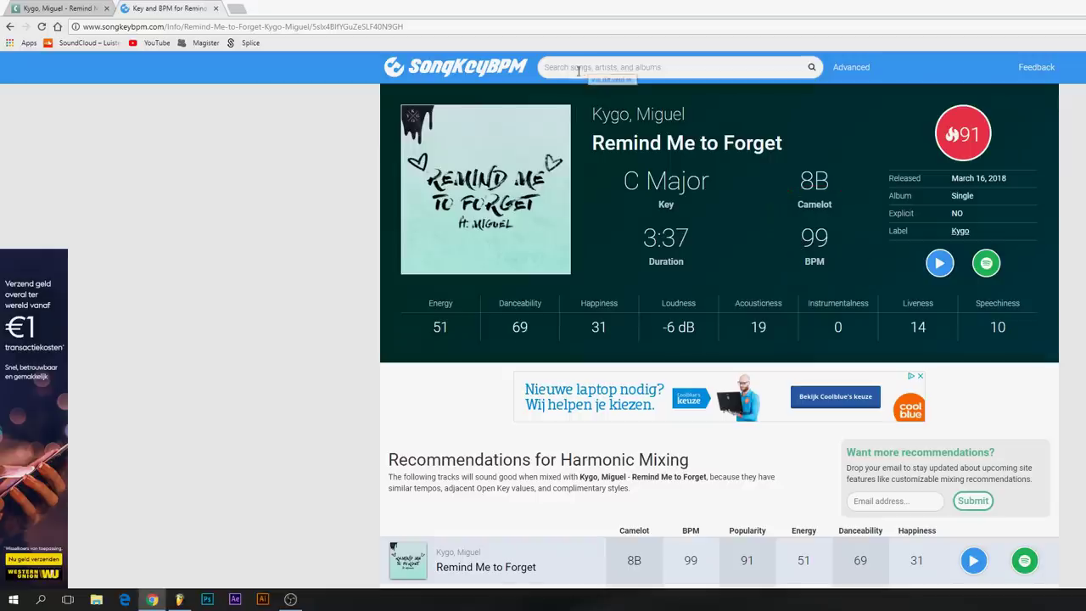
left_click(843, 240)
left_click(179, 599)
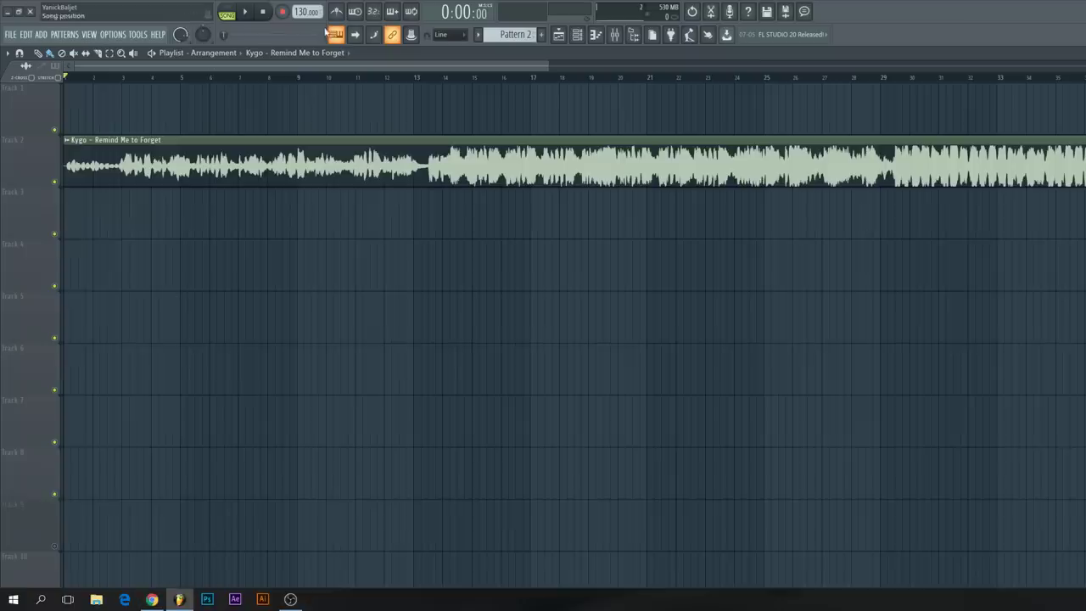
left_click_drag(302, 11, 306, 42)
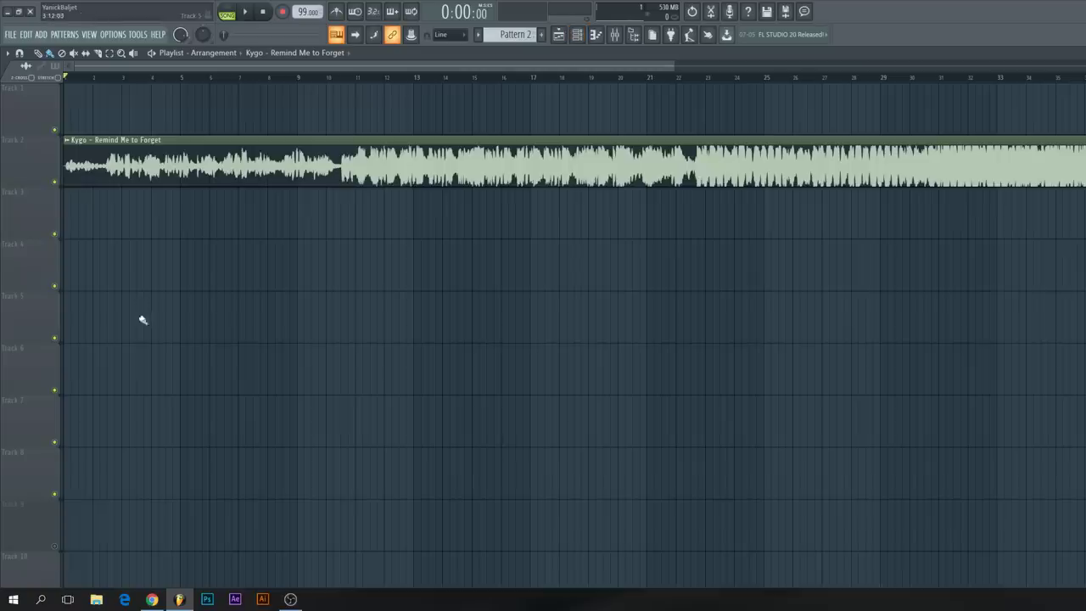
Switch to the Chordify page in Chrome and play the song's opening to examine its chord order and piano diagrams.
left_click(152, 599)
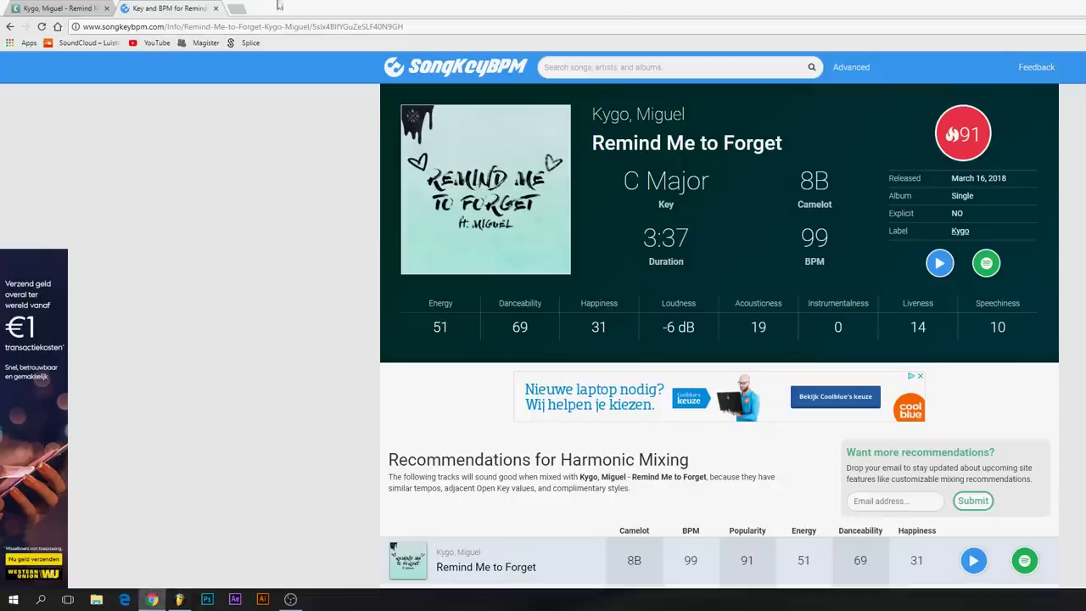
left_click(60, 8)
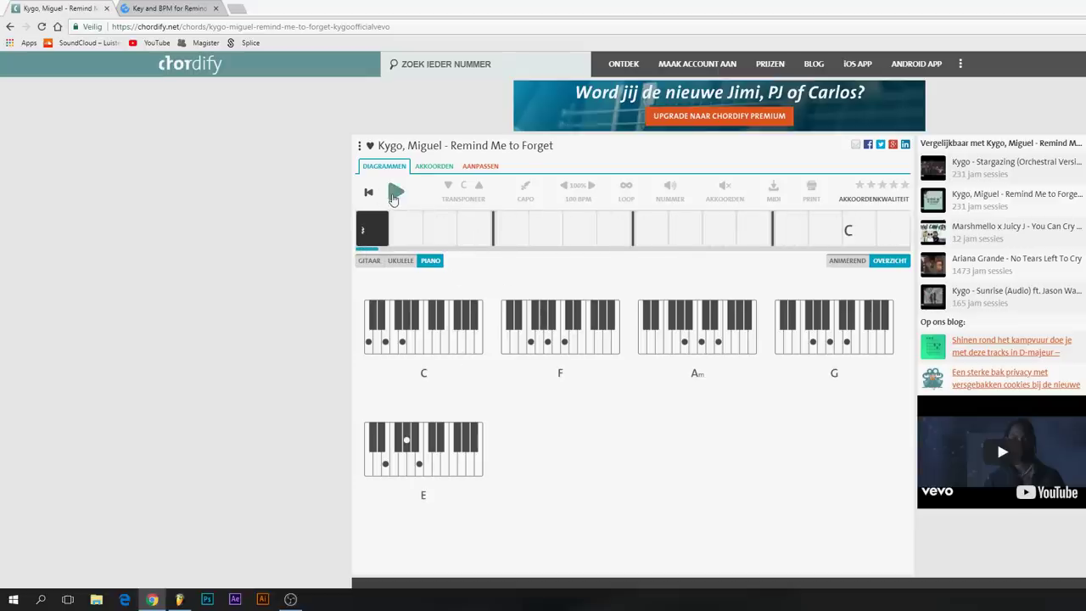
left_click(394, 194)
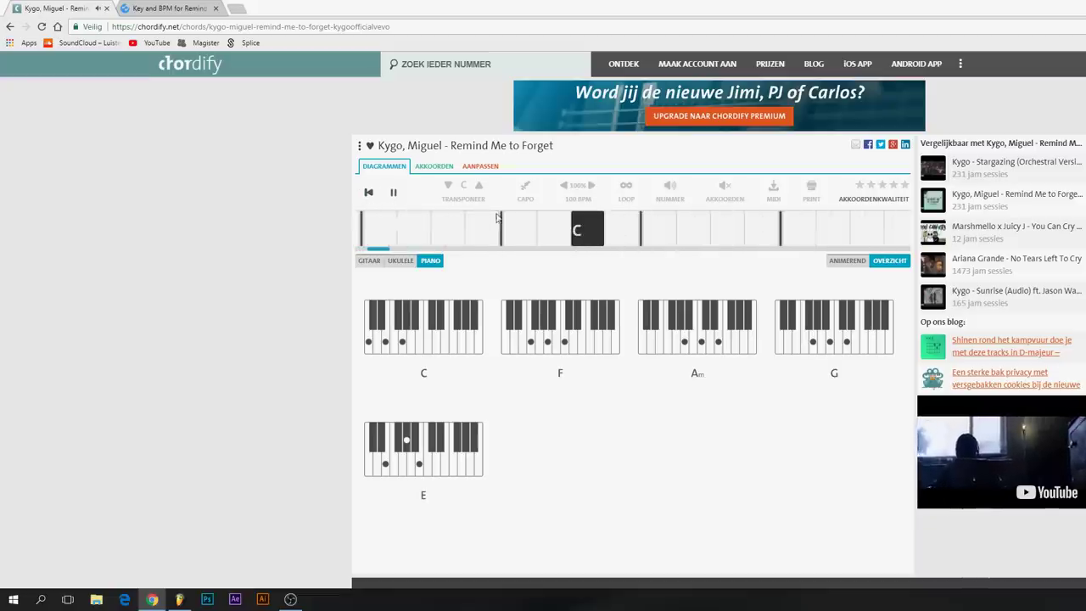
left_click(399, 194)
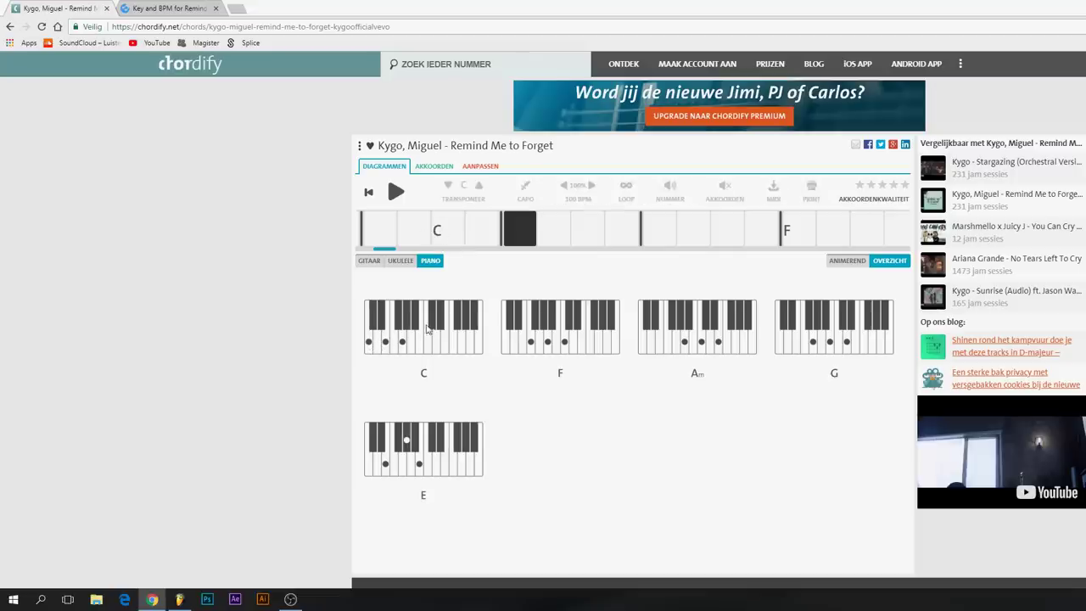
In FL Studio, draw a C major chord at bar 1 of the TruePianos piano roll with notes C4, E4, G4 and bass C3.
left_click(180, 599)
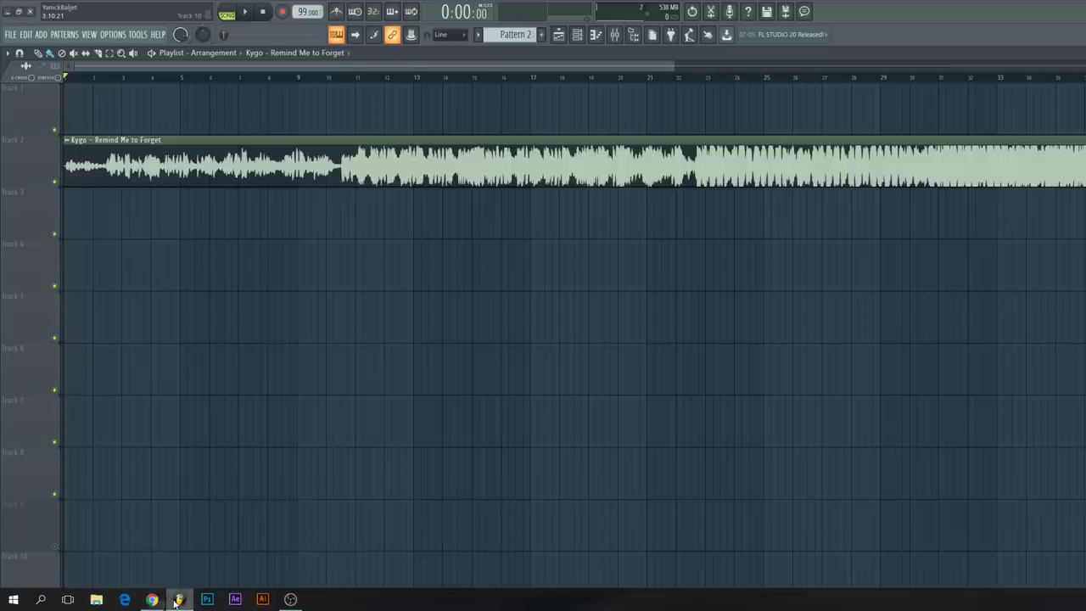
left_click(577, 34)
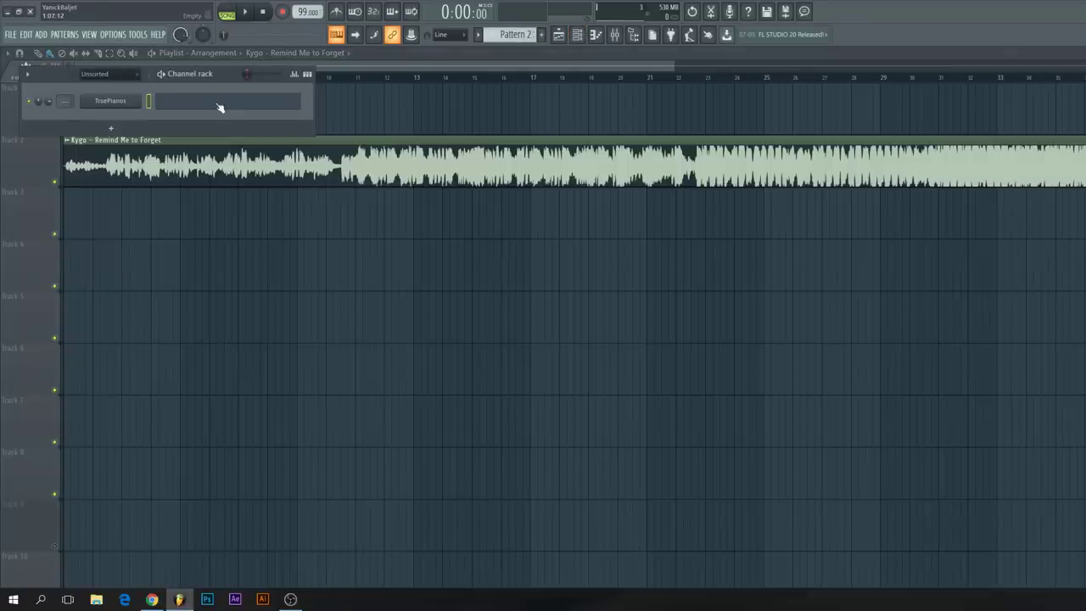
left_click(213, 108)
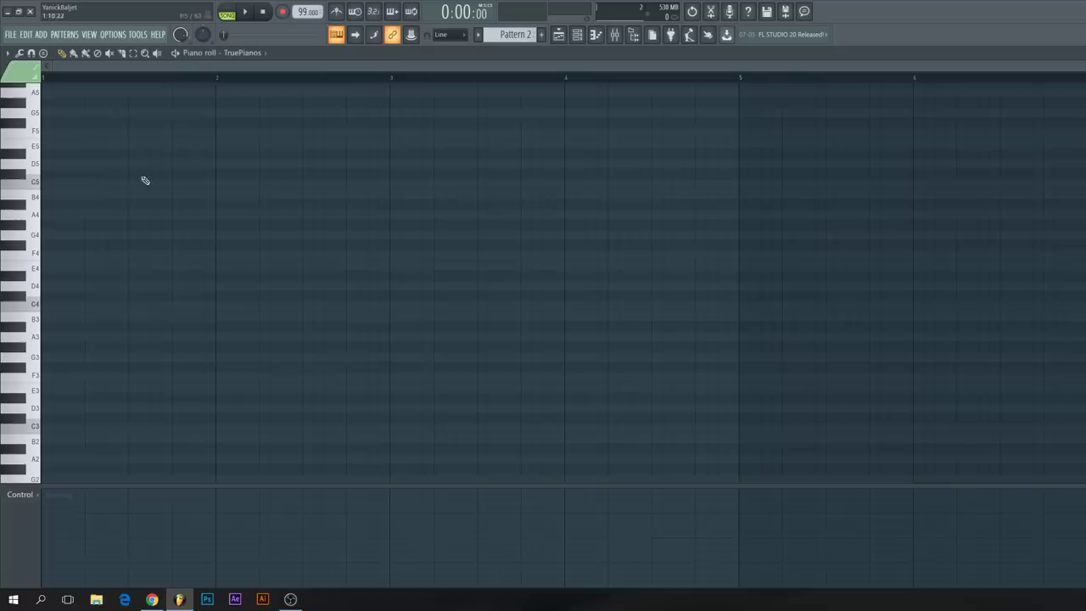
left_click(92, 305)
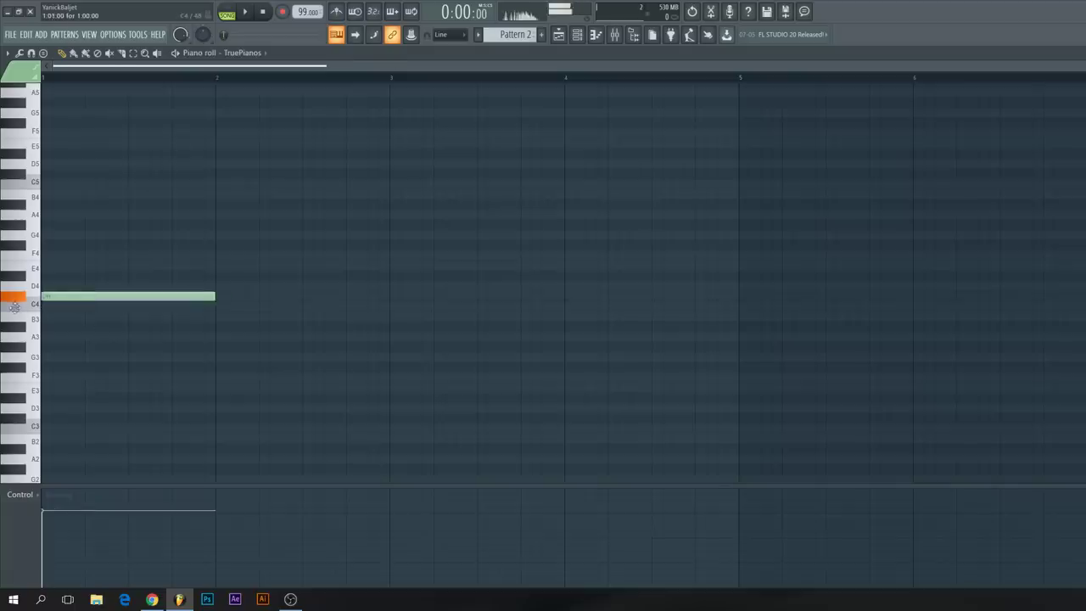
left_click(58, 267)
left_click(56, 235)
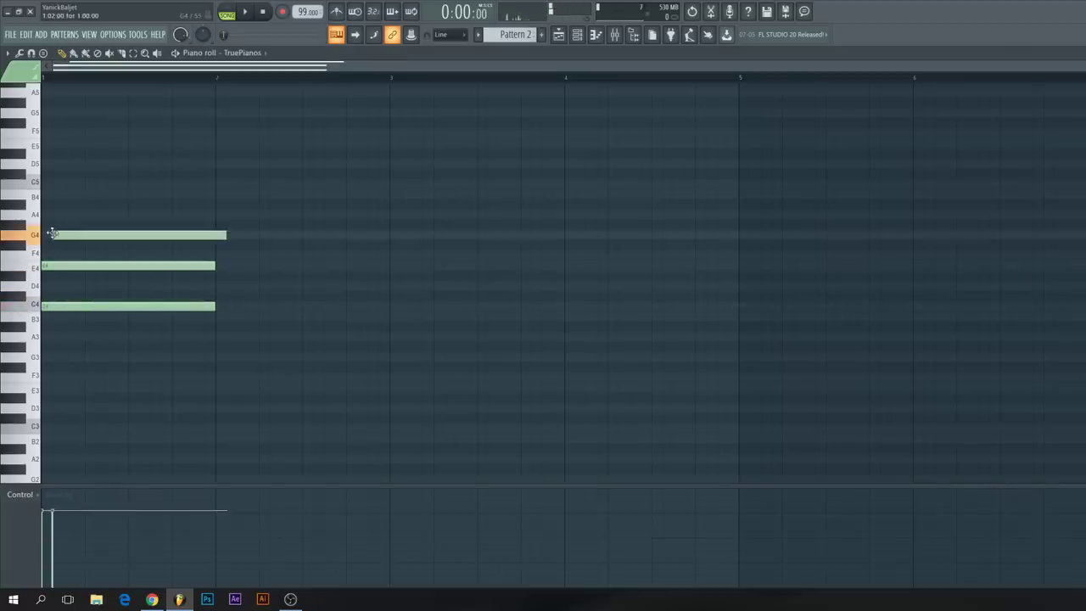
left_click(100, 429)
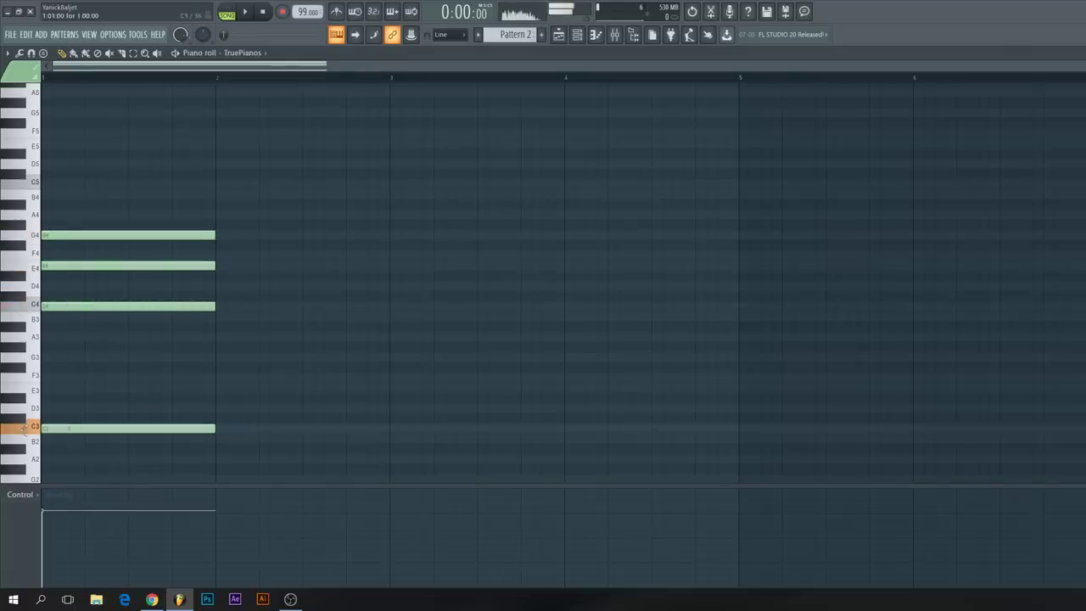
Play back the C chord and lengthen all its notes to two bars.
left_click(245, 14)
scroll(234, 415, "down", 1)
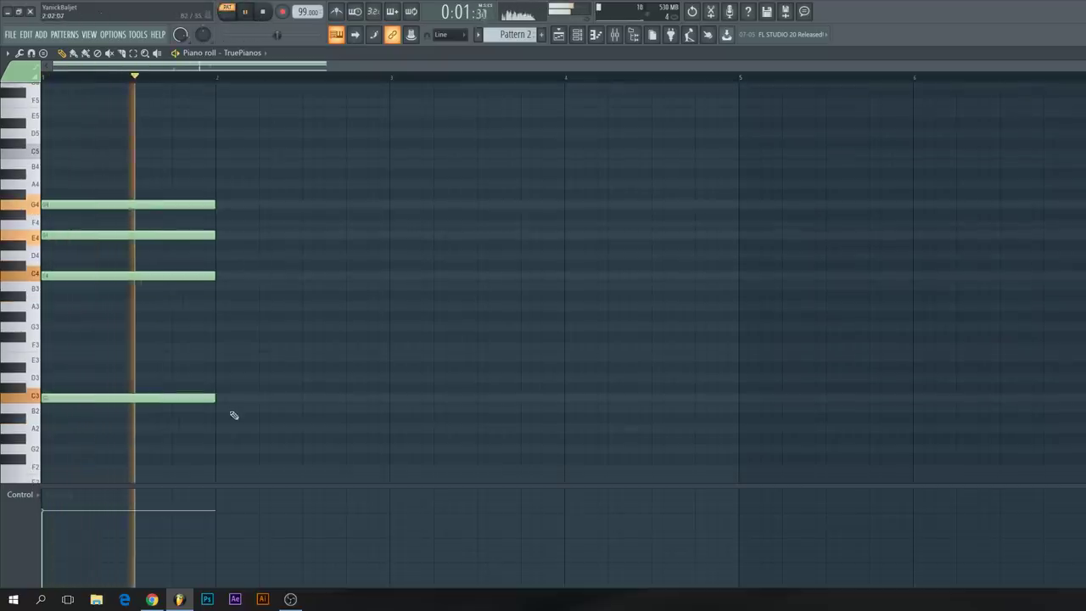
key("space")
left_click_drag(219, 413, 371, 205)
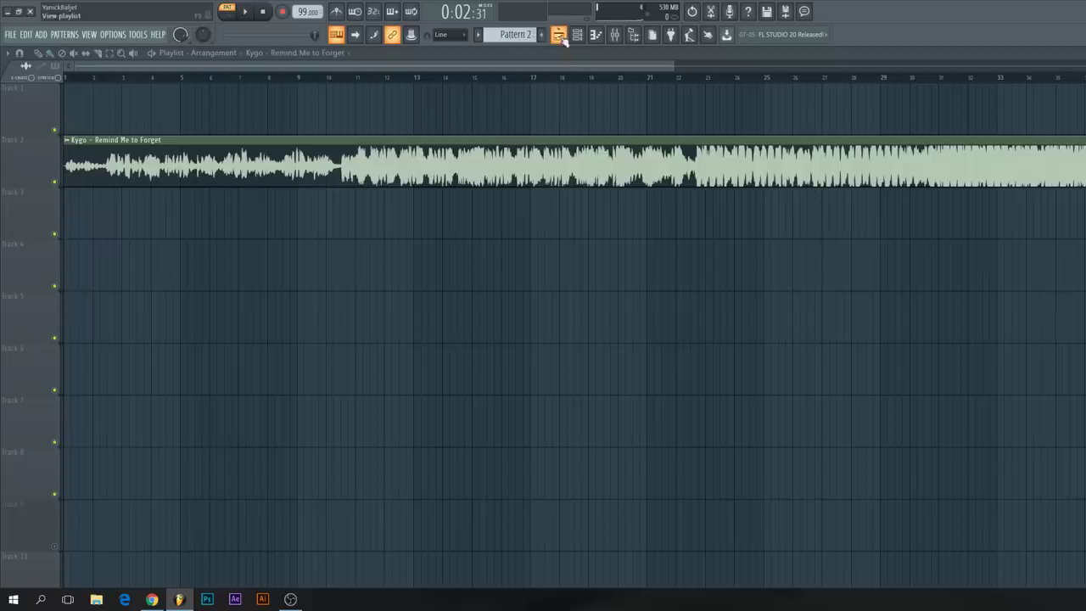
Remove the stray audio clip copy and place a Pattern 2 clip on Track 3 at the start of the playlist.
left_click(261, 246)
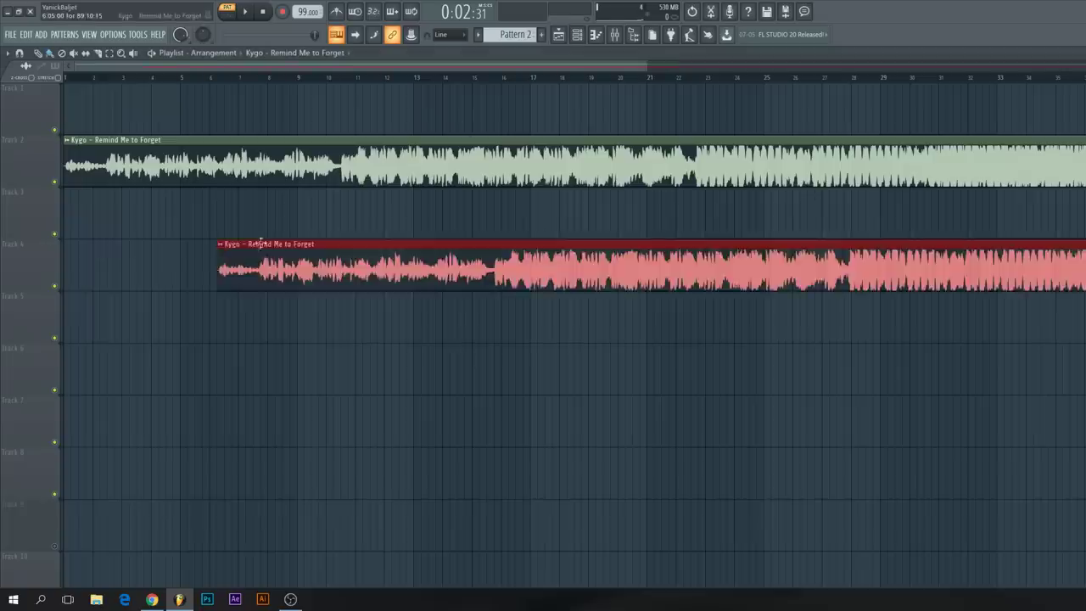
right_click(297, 259)
left_click(315, 53)
left_click(315, 115)
left_click(236, 230)
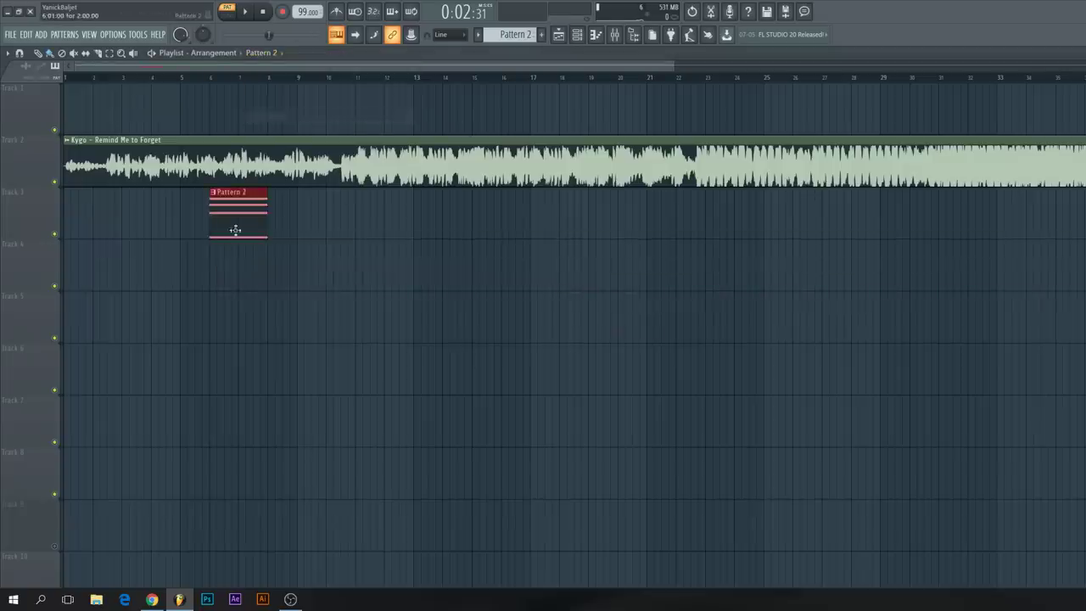
left_click_drag(235, 230, 76, 180)
Move the Pattern 2 clip to bar 3 on Track 3 and play it in song mode against the audio.
key("l")
scroll(62, 223, "up", 3)
key("space")
left_click_drag(109, 226, 262, 226)
key("space")
left_click(180, 77)
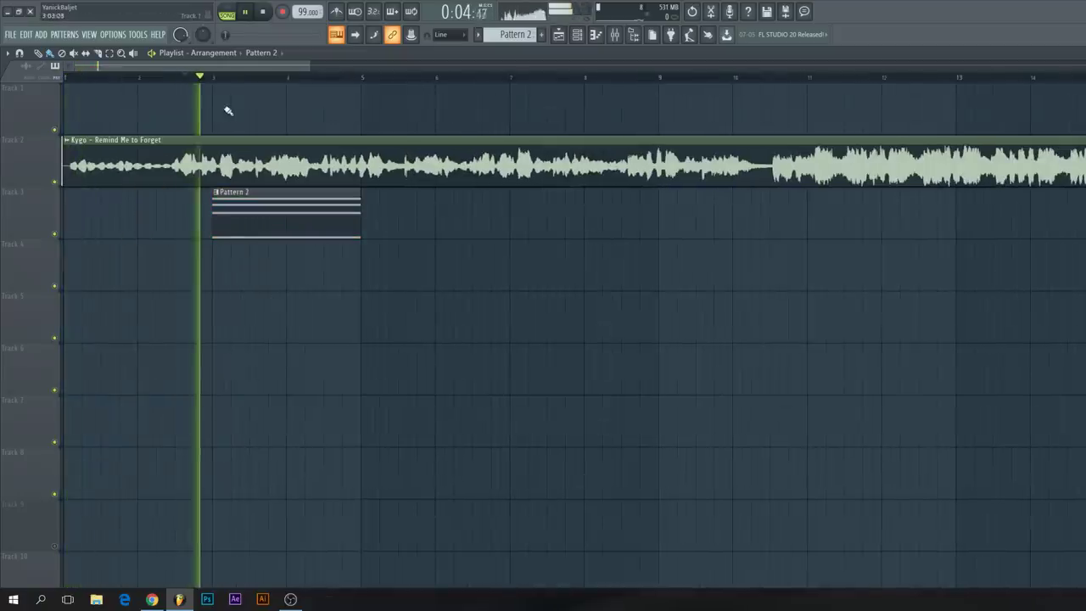
key("space")
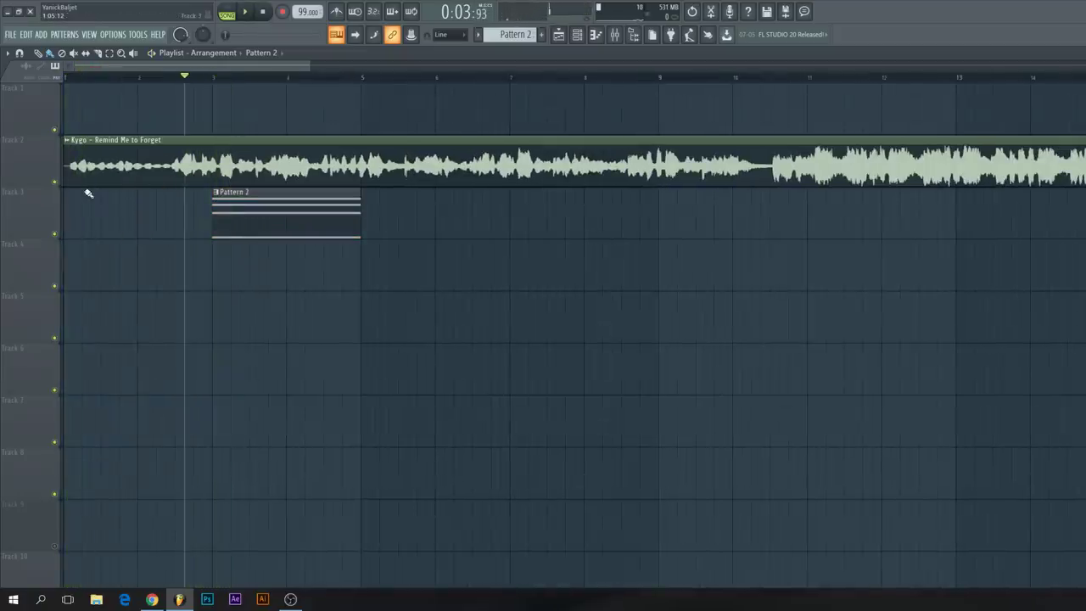
scroll(86, 176, "up", 3)
left_click(308, 76)
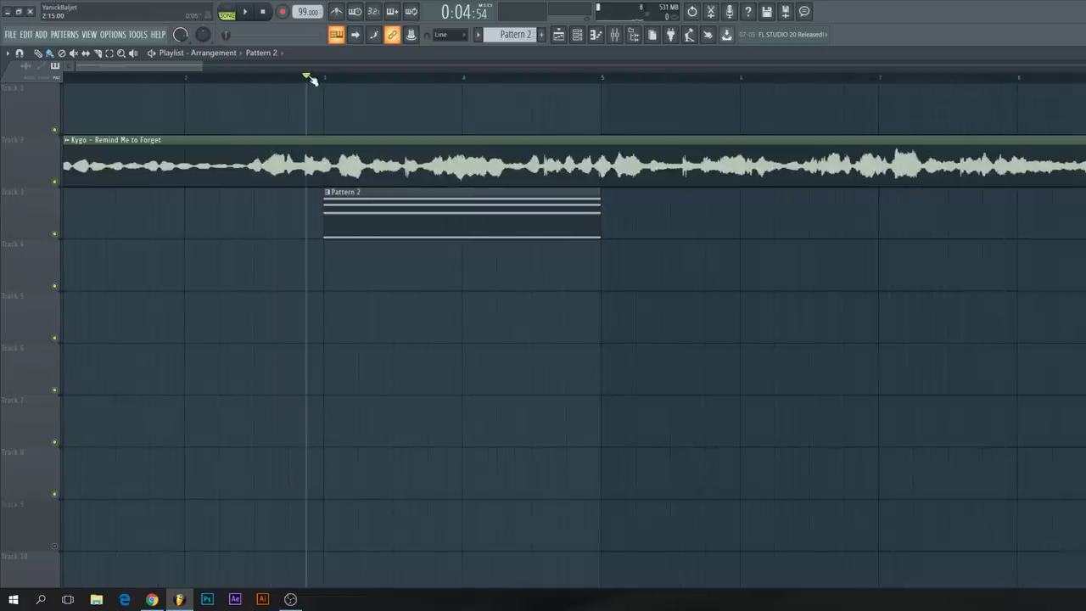
key("space")
key("space")
Trim the silence from the start of the Kygo audio clip and move the clip back to bar 1.
scroll(104, 102, "down", 3)
left_click_drag(93, 78, 37, 80)
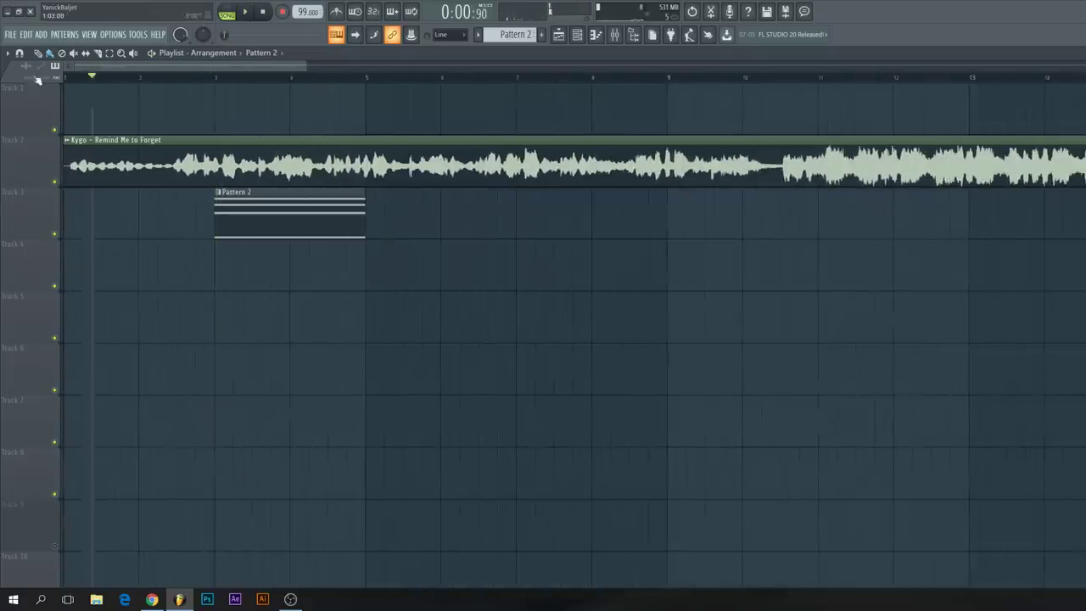
scroll(54, 132, "up", 3)
scroll(109, 85, "up", 5)
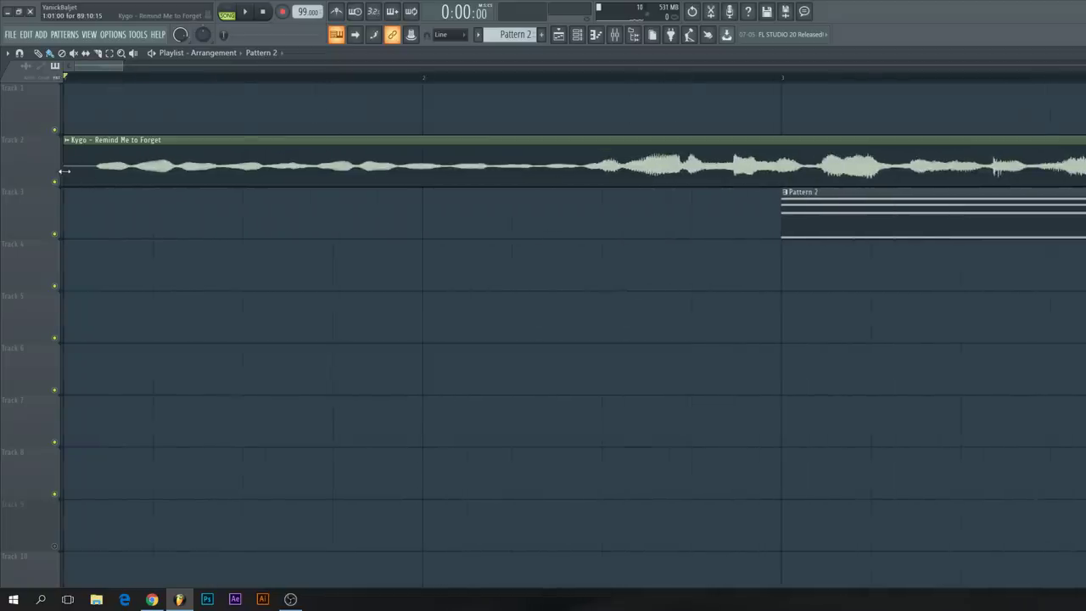
left_click_drag(64, 177, 87, 182)
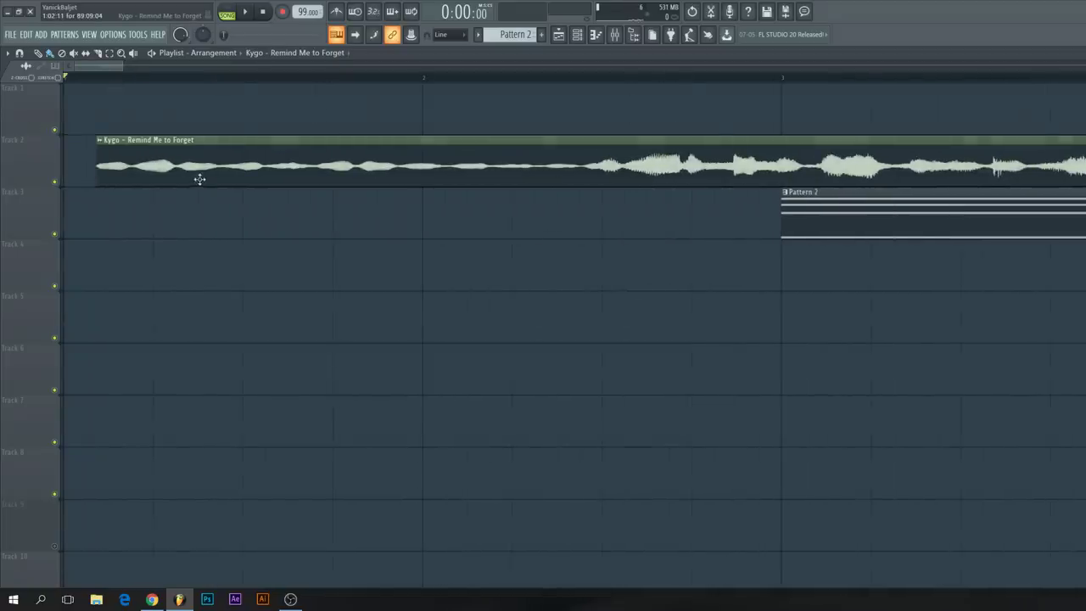
left_click_drag(199, 178, 70, 164)
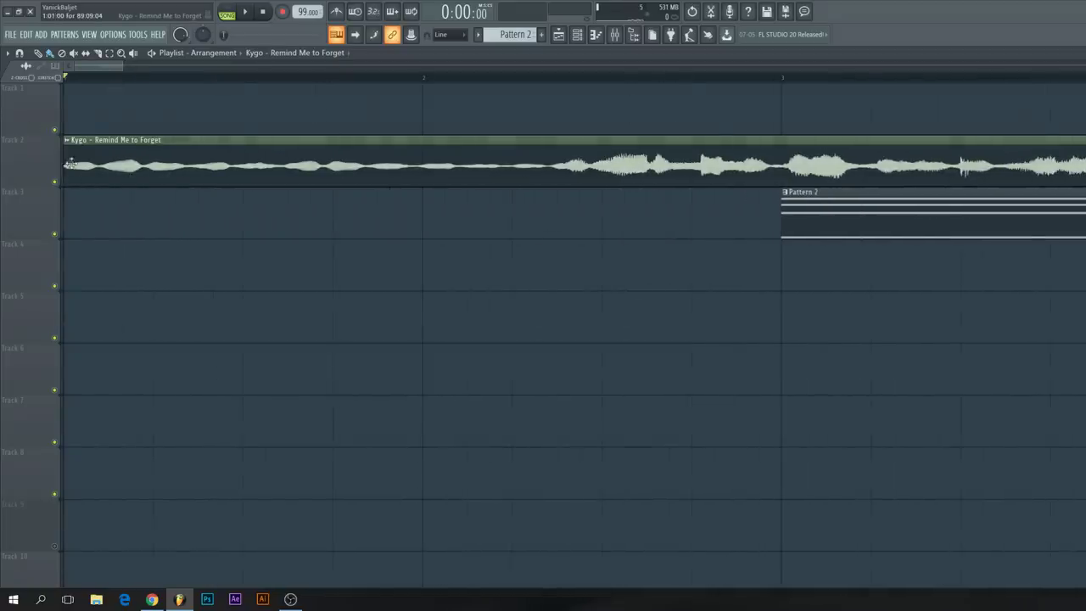
Play the arrangement from the start with the metronome on to check the timing, and turn the metronome off again.
left_click(336, 14)
scroll(272, 264, "down", 3)
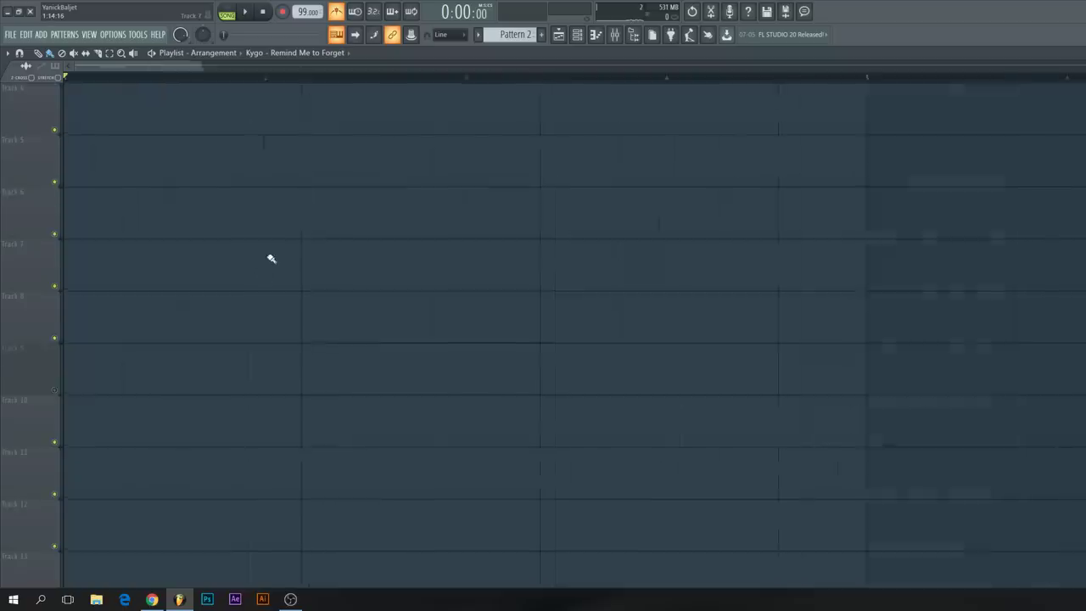
scroll(271, 258, "down", 2)
scroll(271, 258, "up", 3)
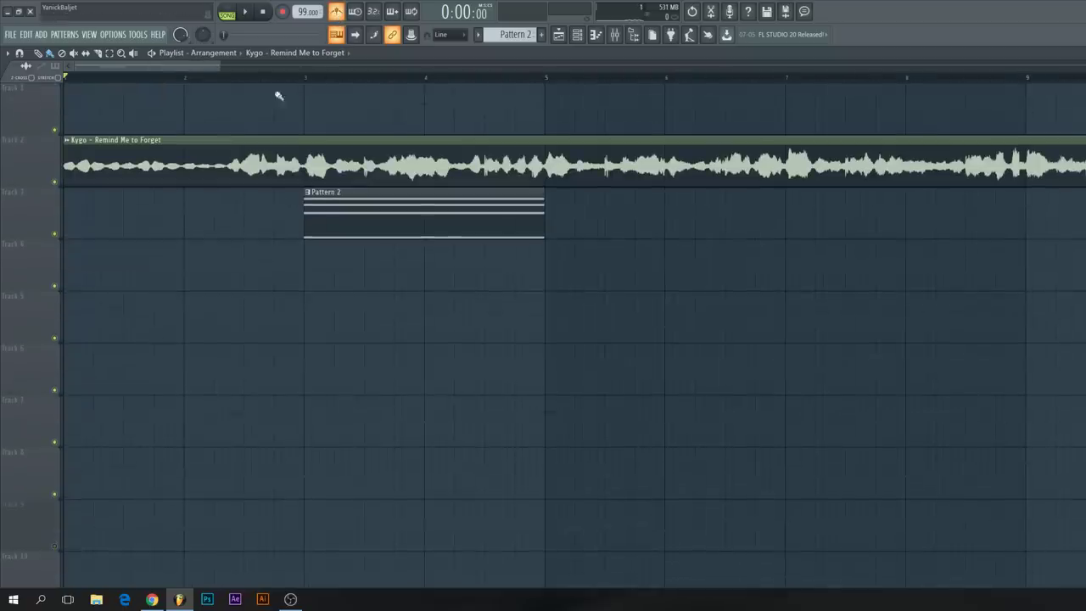
left_click(249, 14)
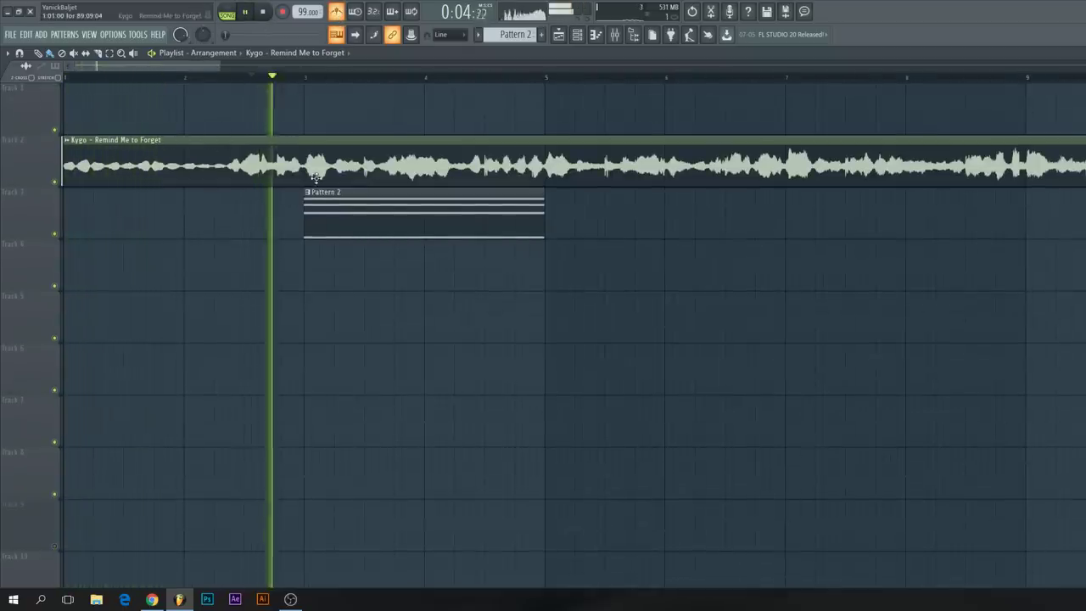
left_click(264, 16)
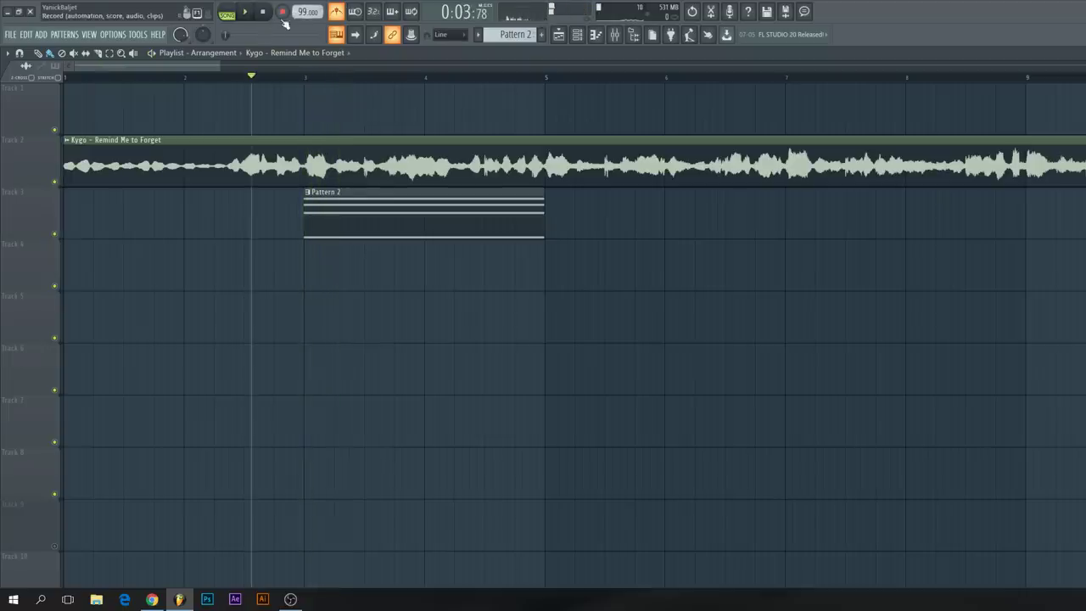
left_click(336, 14)
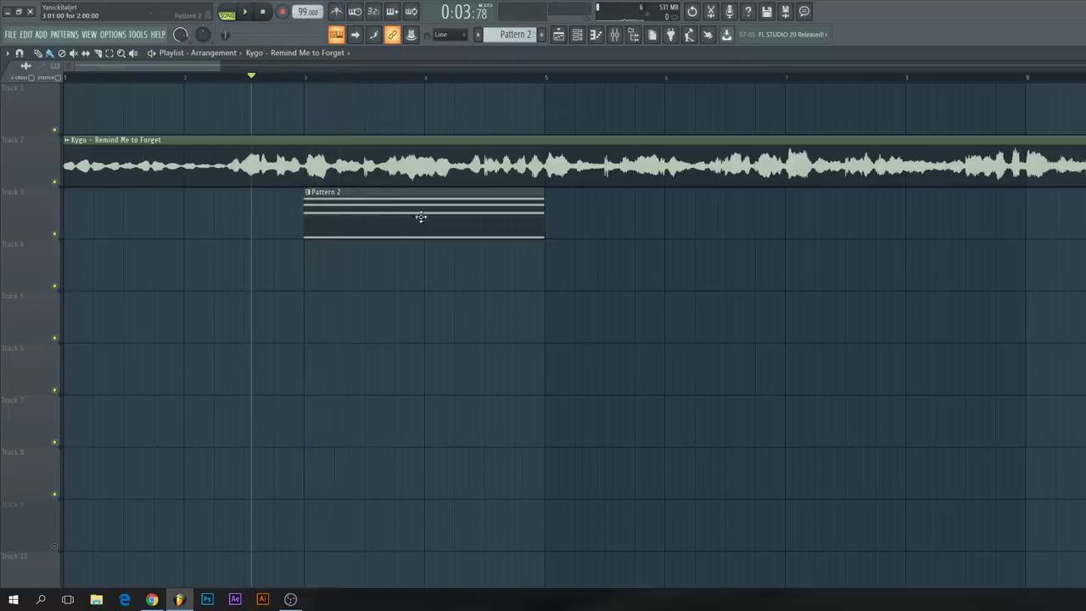
Add a two-bar F chord (F4, C4, A3) after the C chord in Pattern 2, following Chordify's diagram in Chrome, and play it back.
left_click(490, 81)
key("space")
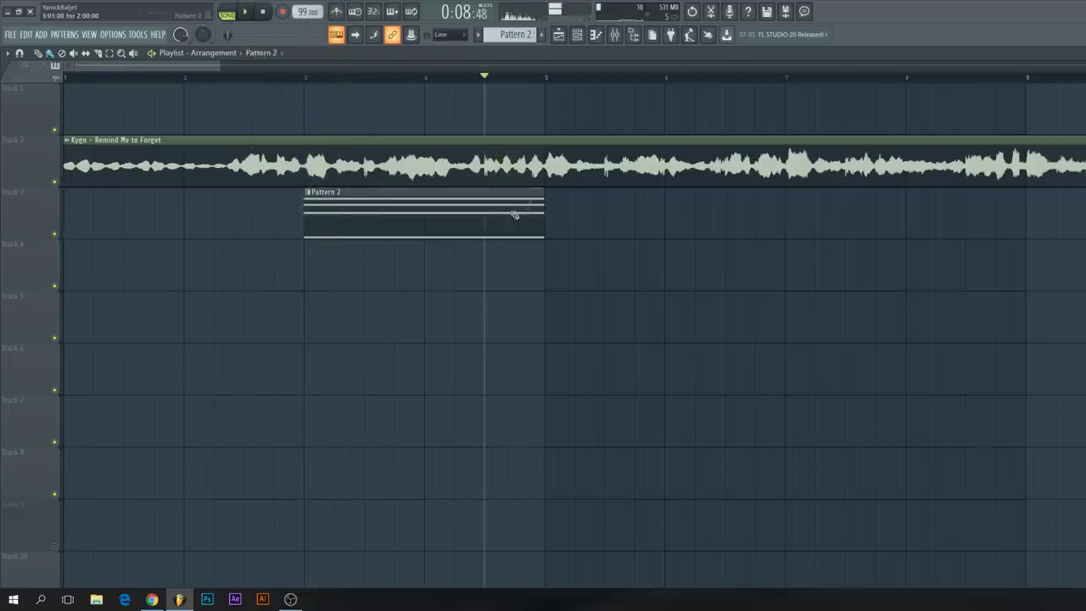
double_click(514, 213)
left_click(152, 599)
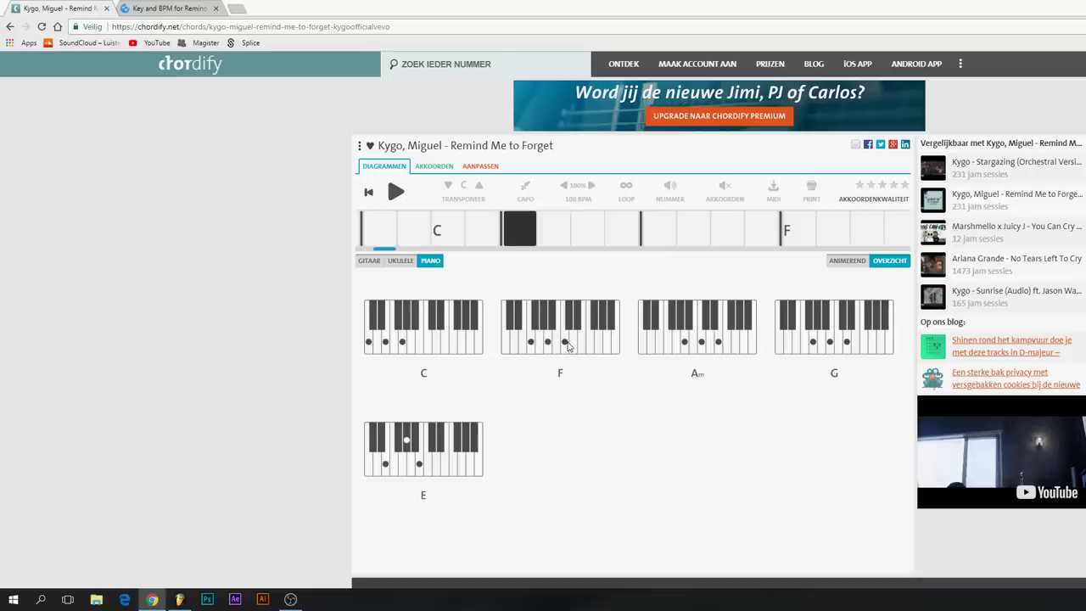
left_click(179, 599)
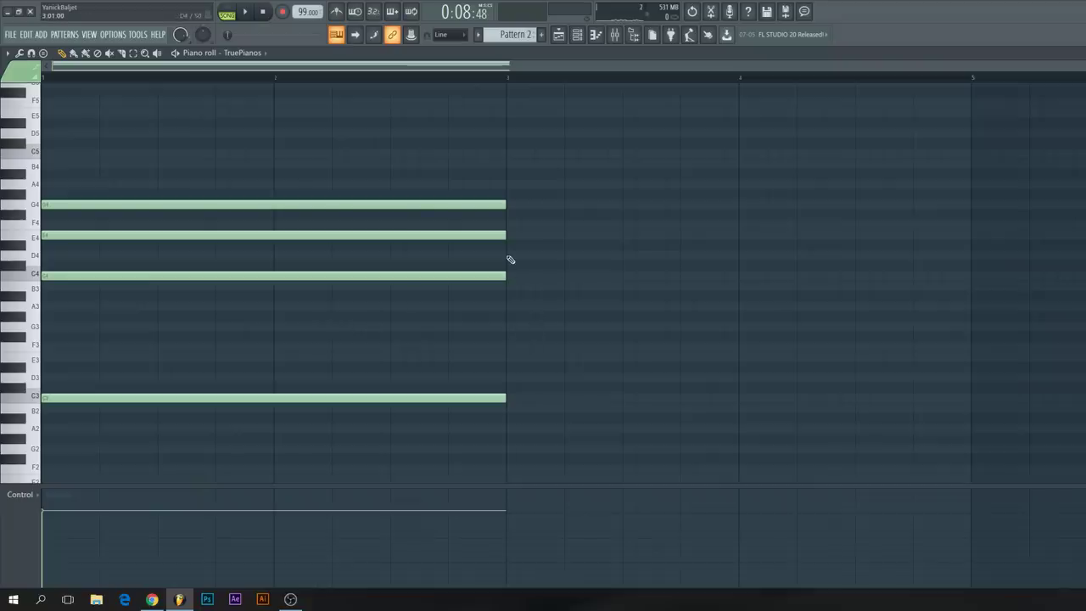
left_click(510, 225)
left_click(509, 286)
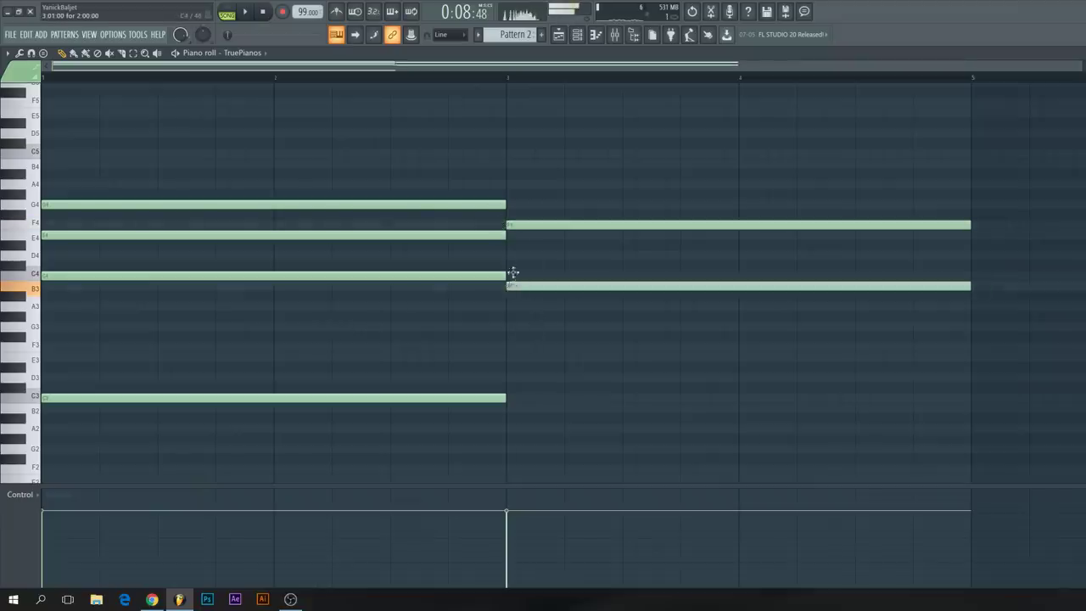
left_click_drag(513, 273, 509, 307)
key("space")
scroll(458, 392, "down", 1)
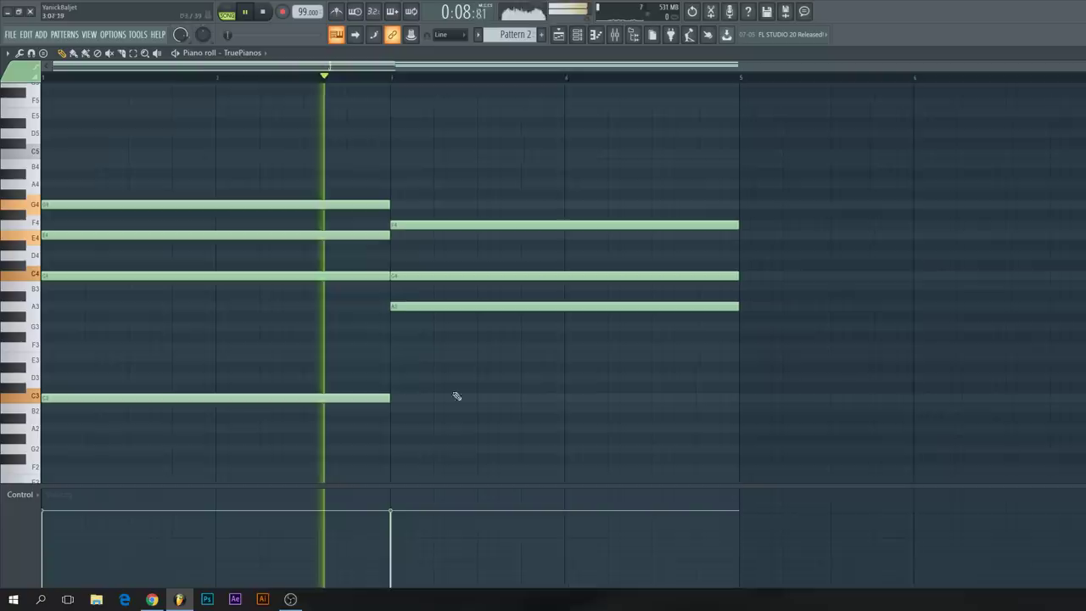
Add an F3 bass note to the F chord, raise its A3 note to A4, and play the result around bar 4.
mouse_move(391, 450)
left_mouse_down()
mouse_move(396, 466)
mouse_move(401, 343)
mouse_move(390, 345)
left_mouse_up()
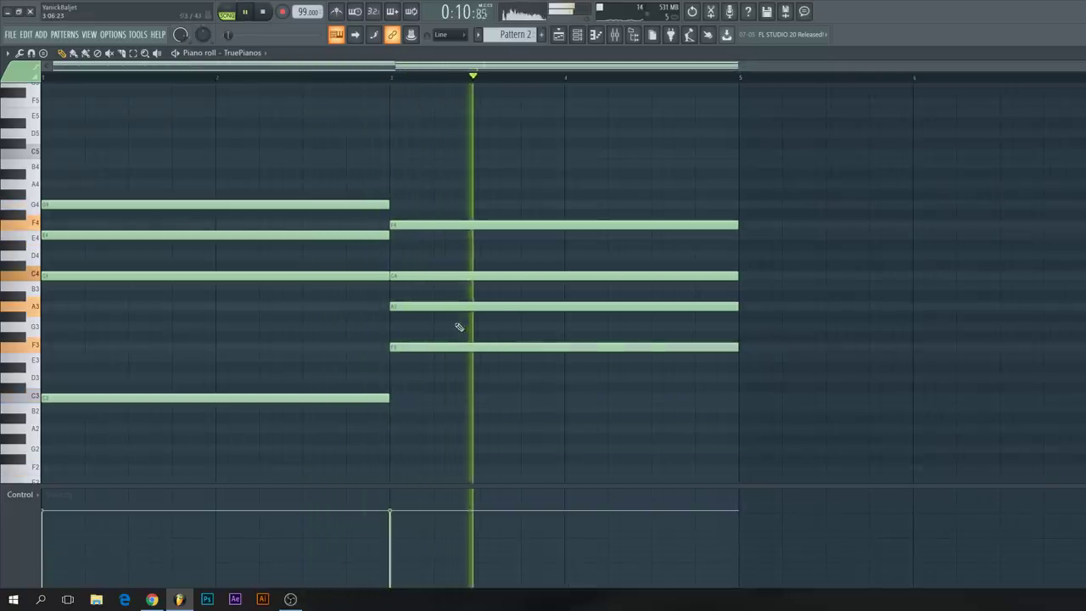
left_click_drag(446, 307, 446, 184)
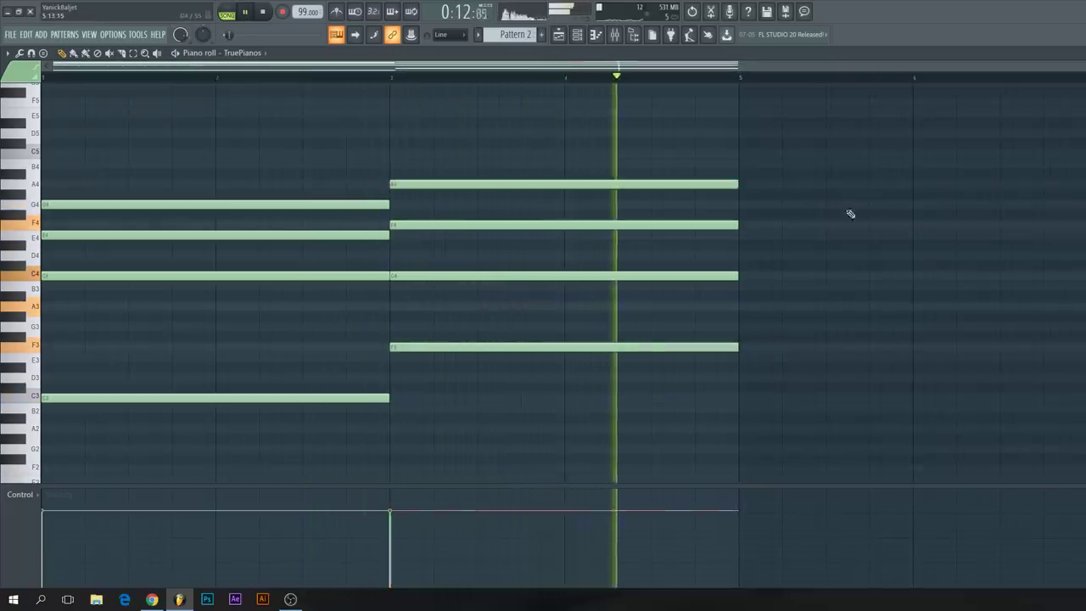
key("space")
left_click(560, 78)
key("space")
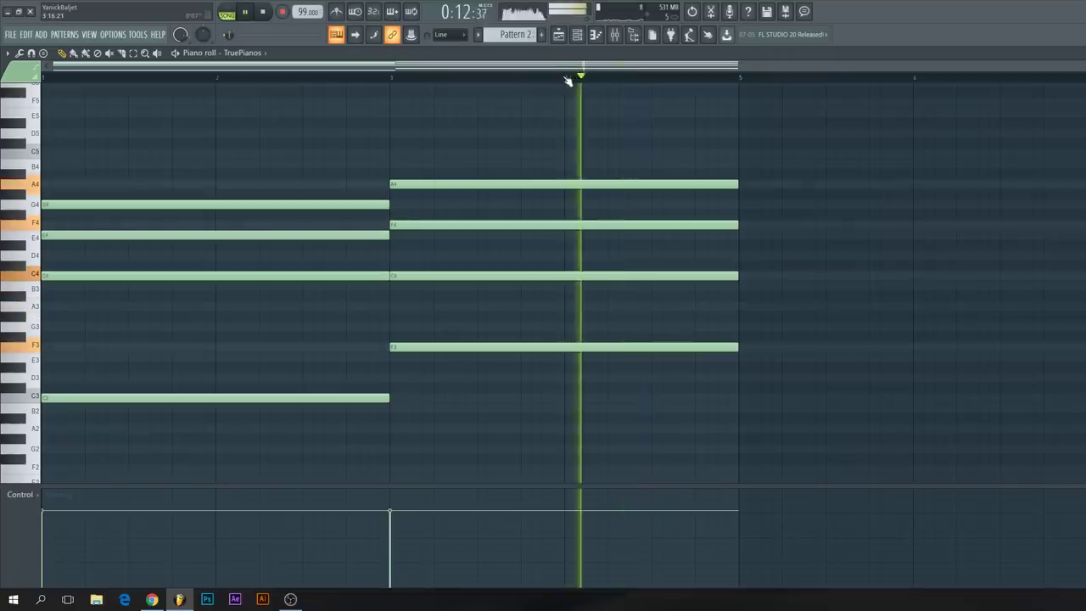
key("space")
left_click(533, 77)
key("space")
key("space")
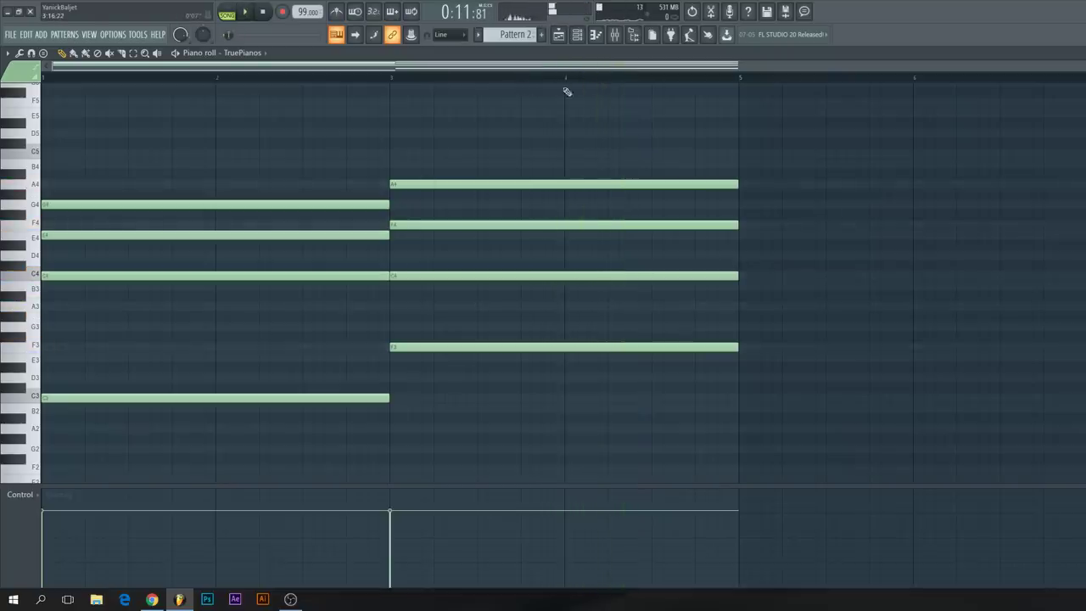
Shorten all notes of the F chord to one bar so the chord ends at bar 4.
left_click_drag(599, 360, 613, 112)
left_click_drag(732, 185, 567, 183)
left_click(594, 201)
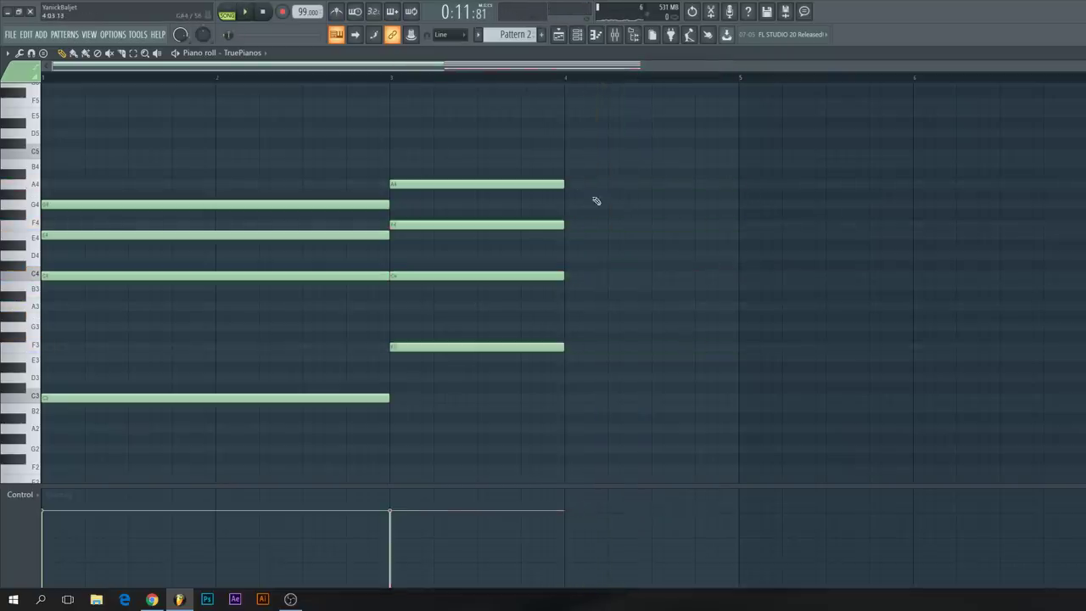
Check the following chord on Chordify in Chrome, then copy the C chord to bar 4 in FL Studio and shorten it to one bar.
left_click(152, 599)
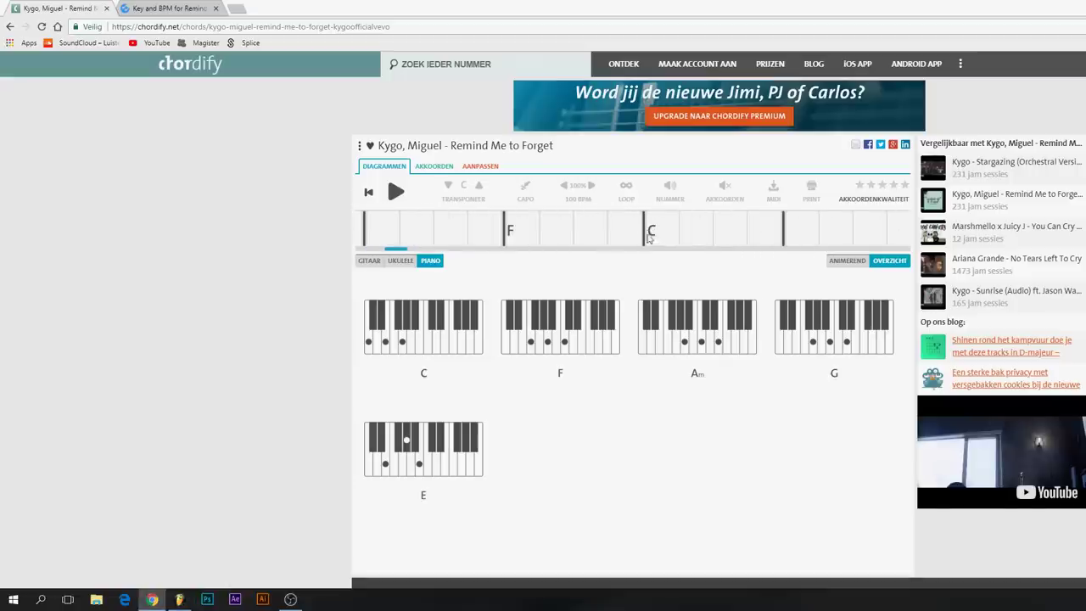
left_click(180, 599)
mouse_move(297, 418)
left_mouse_down()
mouse_move(242, 286)
mouse_move(223, 165)
left_mouse_up()
key("ctrl+z")
left_click_drag(233, 431, 715, 204)
key("space")
left_click_drag(913, 206, 740, 207)
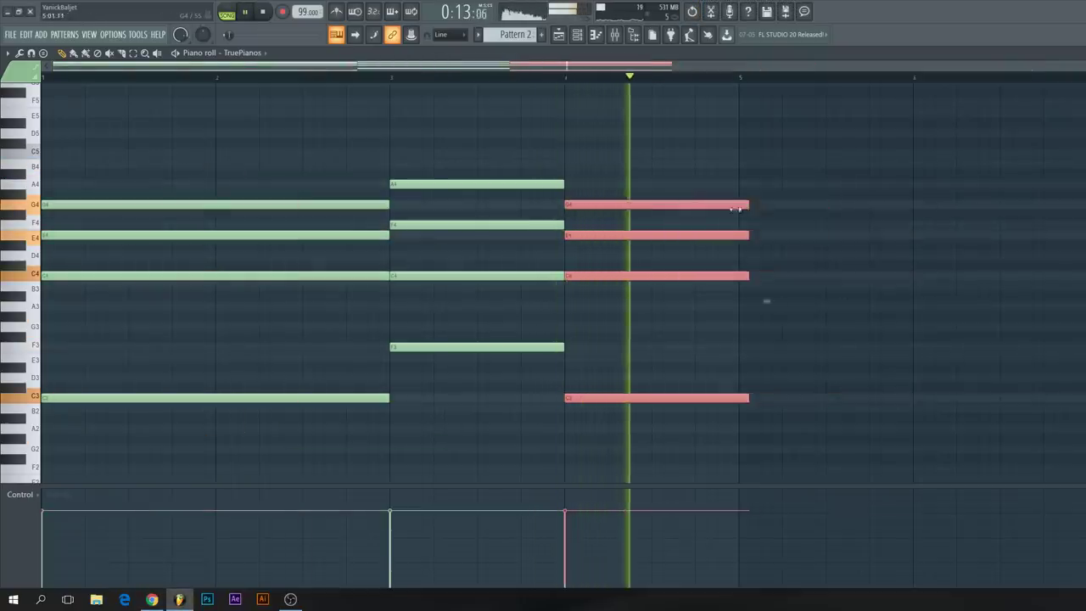
key("ctrl+d")
Add a second Pattern 2 clip at bar 7 on Track 3 in the playlist and play parts of the arrangement from bar 3 onward.
left_click(559, 34)
key("space")
scroll(393, 297, "down", 1)
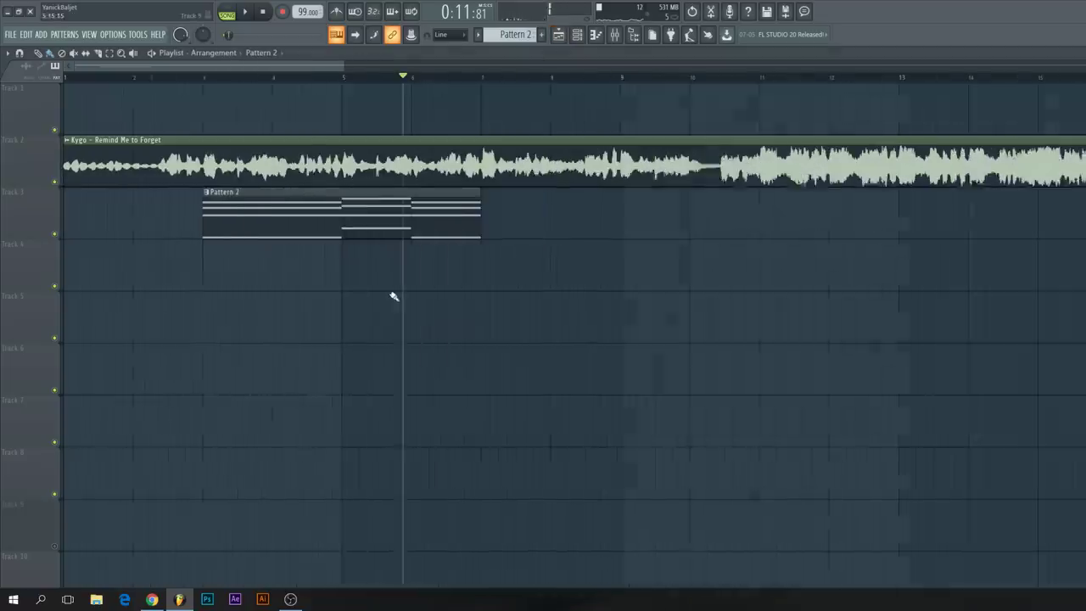
left_click(196, 78)
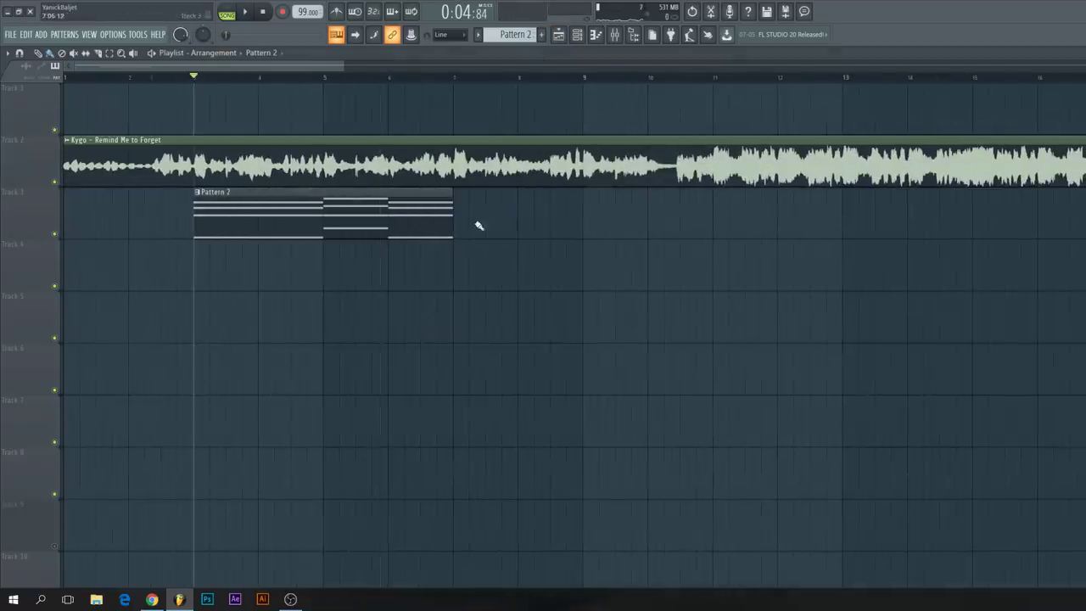
left_click(509, 223)
key("space")
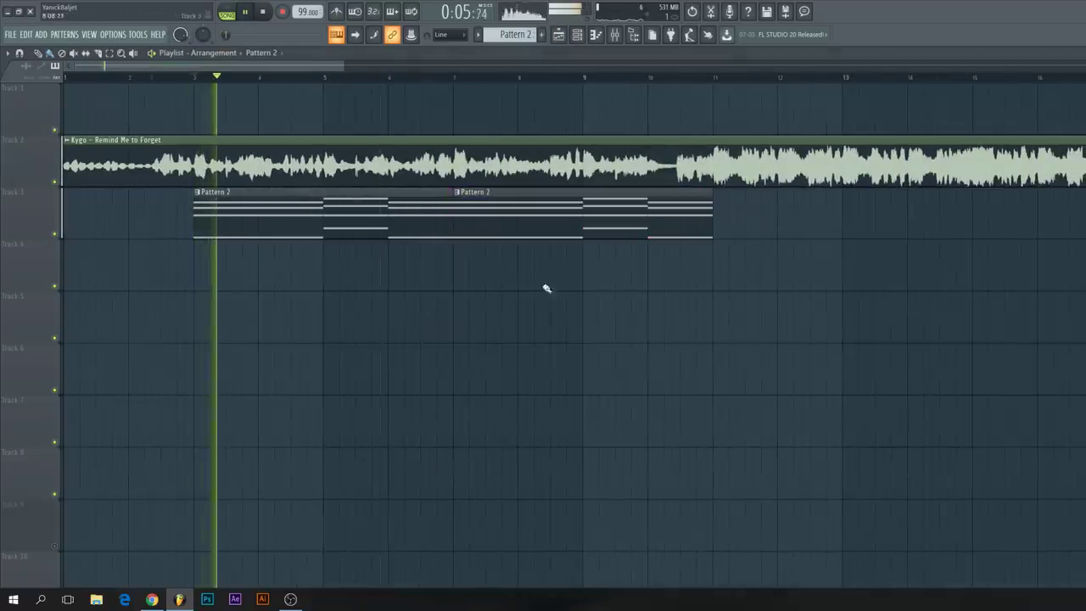
left_click(381, 77)
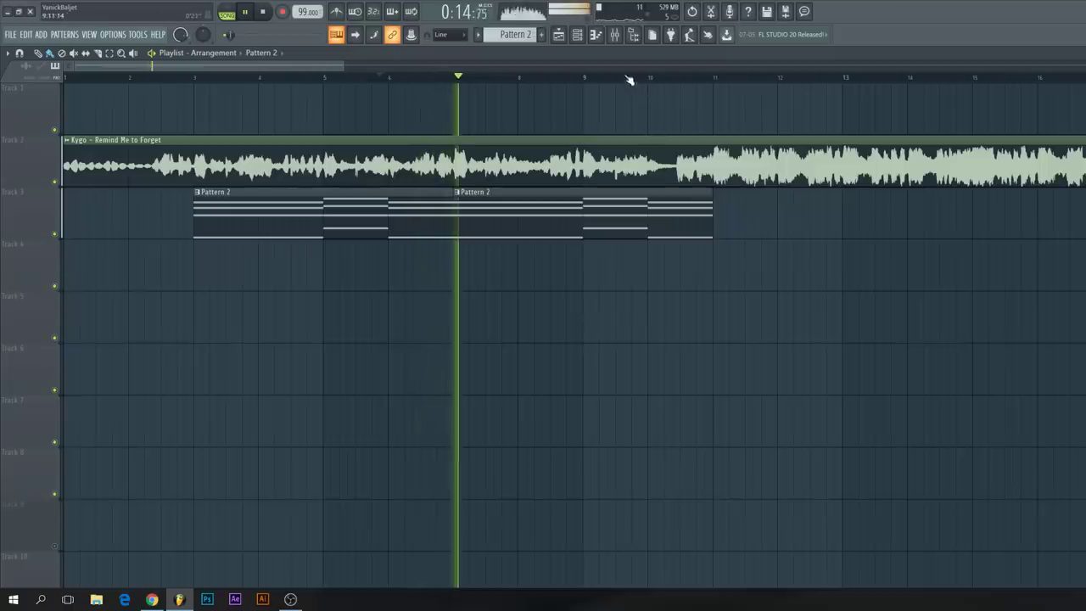
left_click(587, 78)
left_click(671, 79)
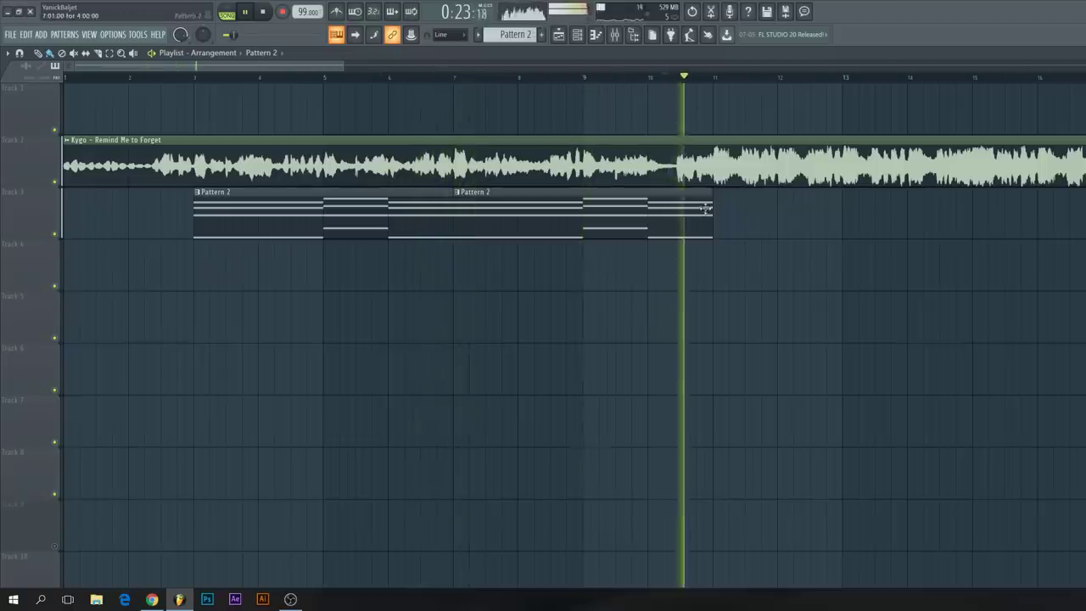
Try a third Pattern 2 clip at bar 11 on Track 3 during playback, then set the playhead to bar 11.
left_click(726, 223)
left_click_drag(757, 235, 752, 221)
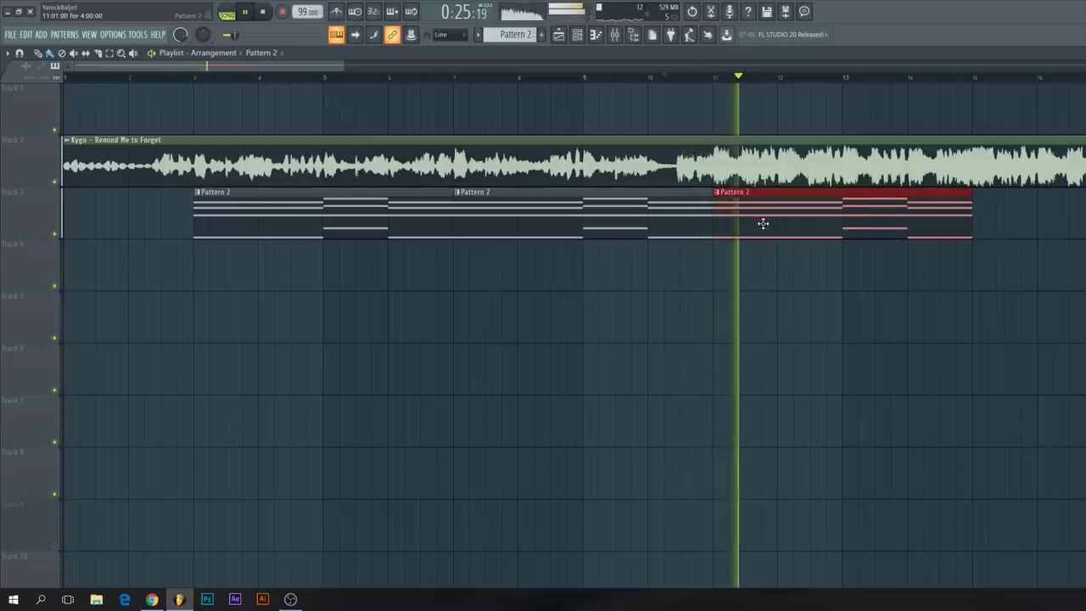
key("space")
left_click_drag(705, 77, 714, 78)
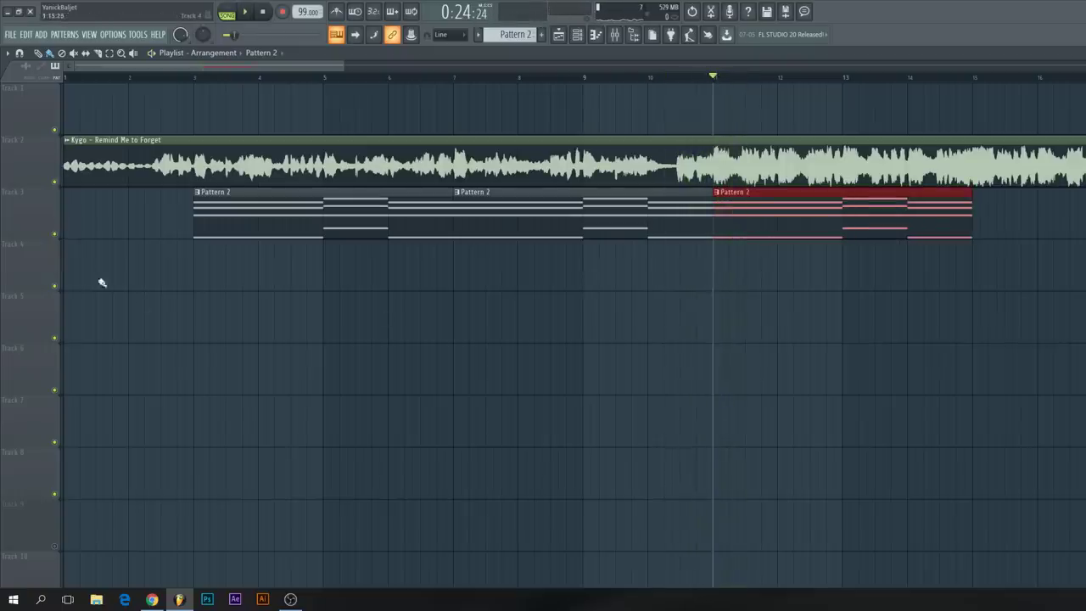
Leave only Tracks 2 and 3 unmuted and delete the Pattern 2 clip at bar 11.
right_click(56, 235)
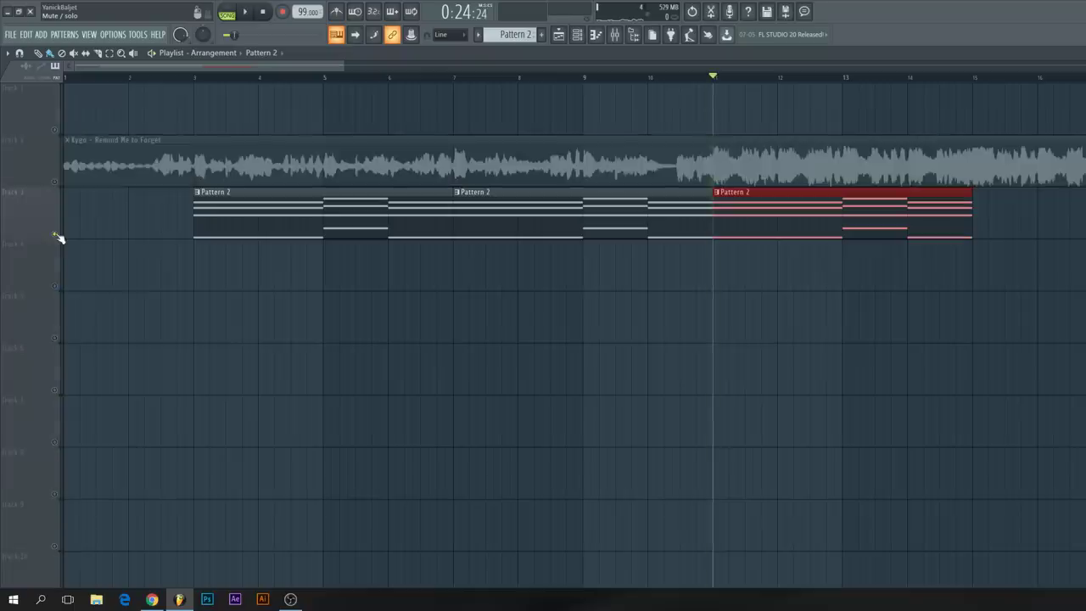
left_click(54, 182)
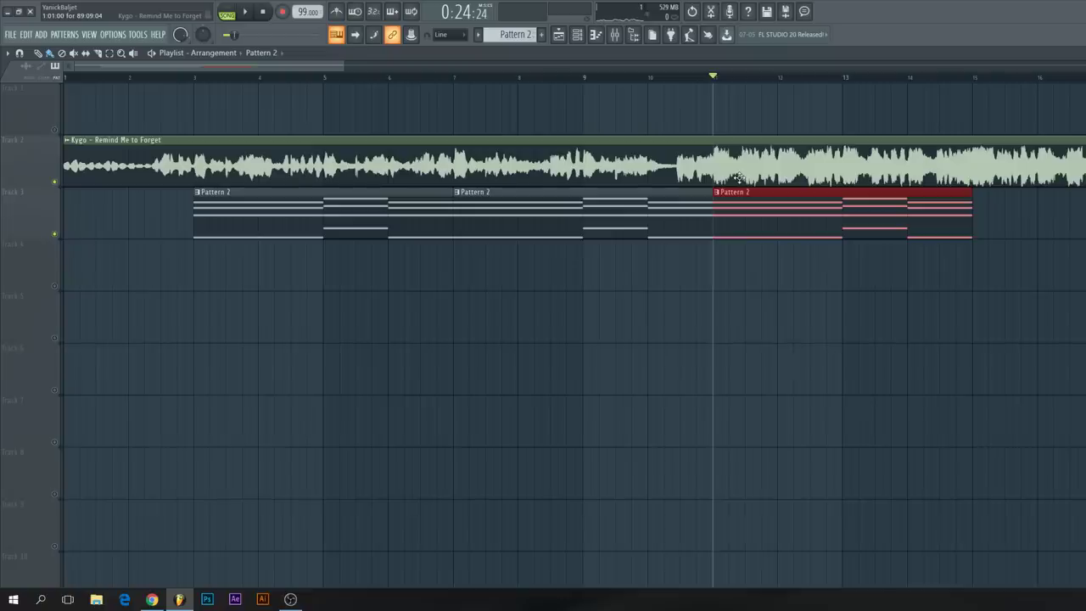
key("Delete")
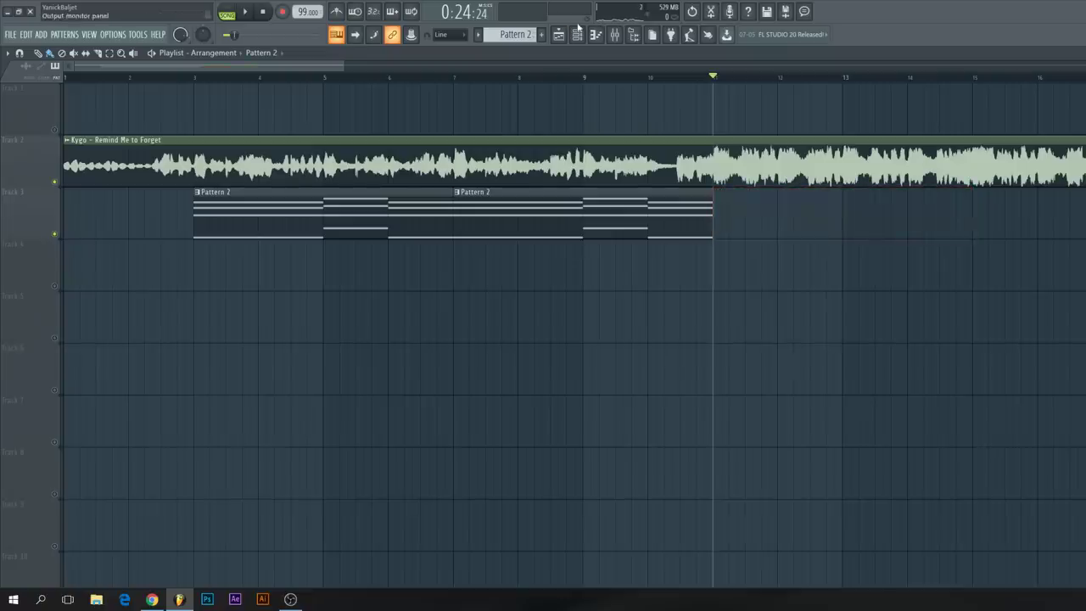
Switch to Chordify in Chrome, move further along the chord timeline and play that section to check its chords.
left_click(152, 599)
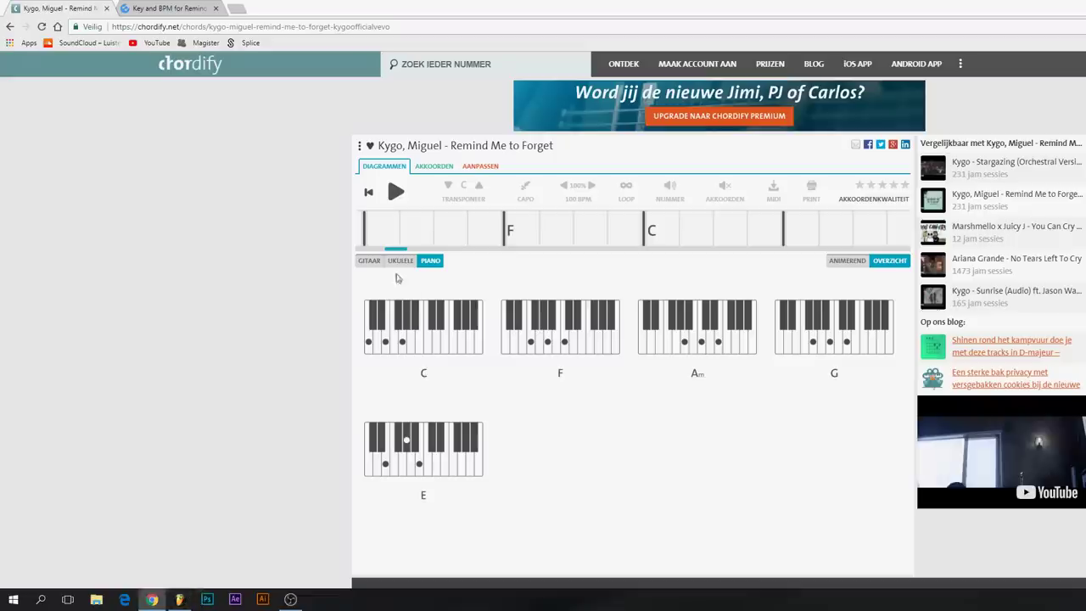
left_click_drag(398, 251, 438, 255)
left_click(415, 231)
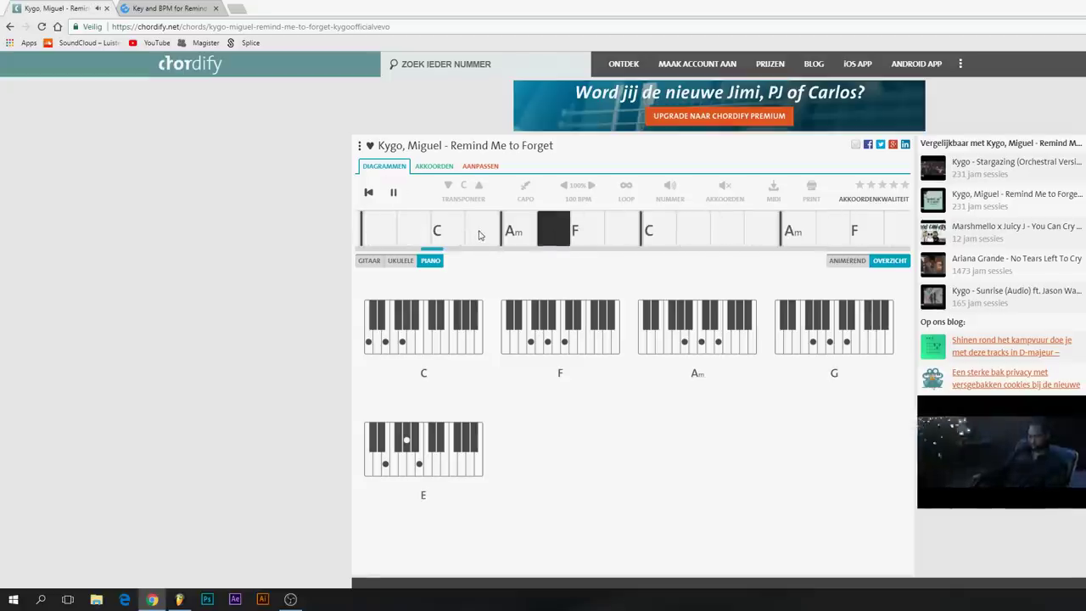
key("space")
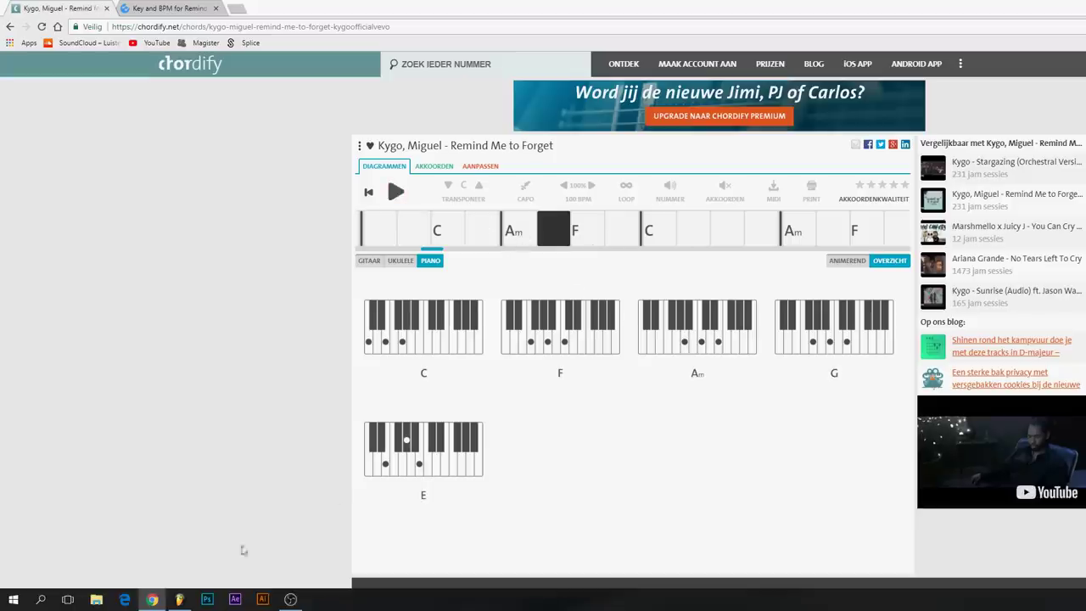
Return to FL Studio, switch to Pattern 1 and open the piano roll of the TruePianos channel.
left_click(179, 599)
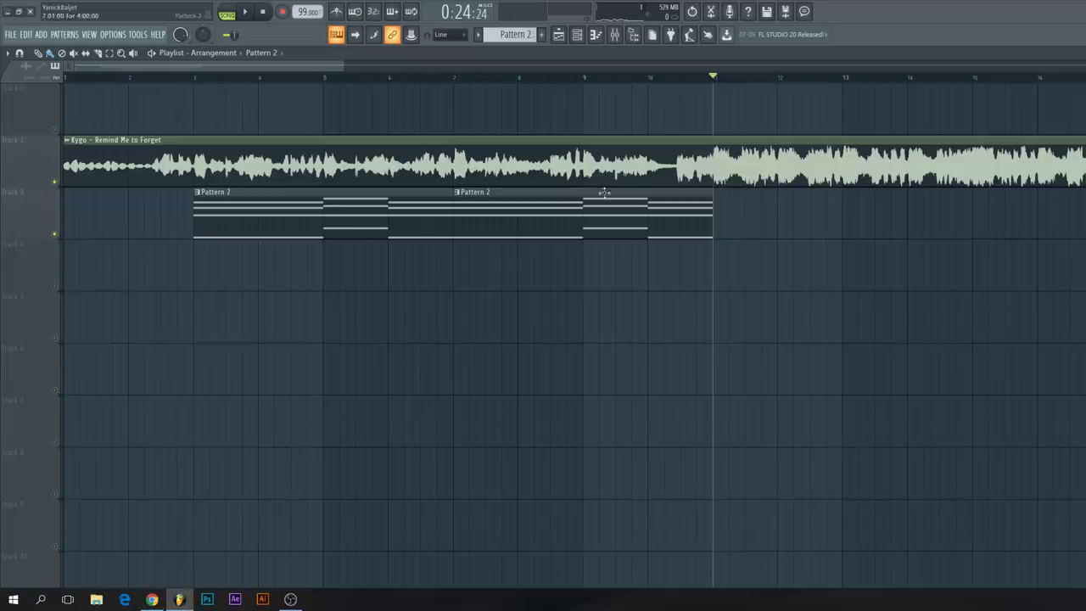
left_click(66, 35)
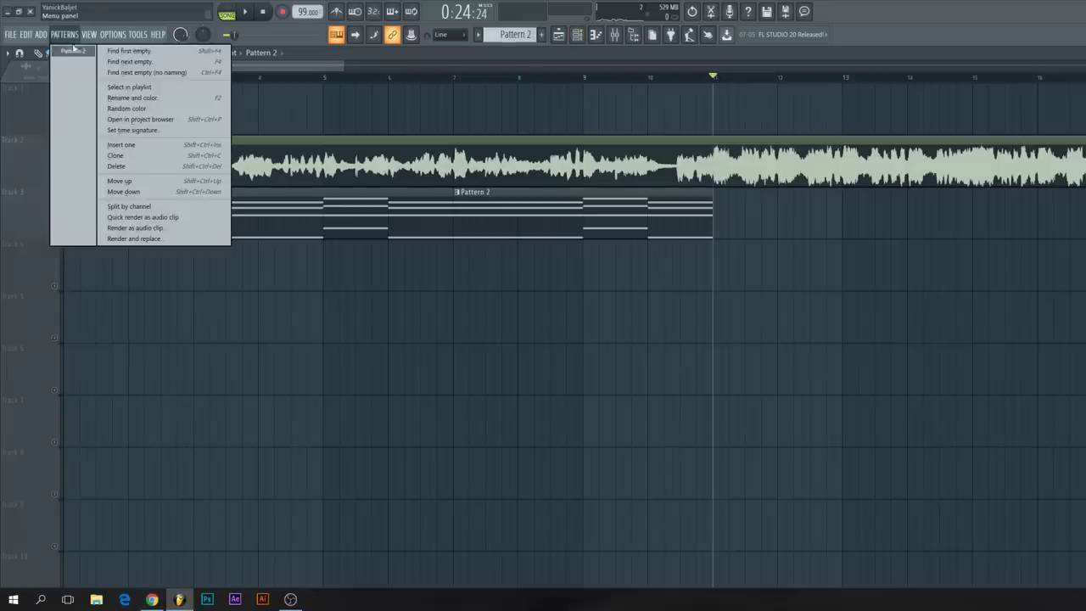
left_click(71, 51)
left_click(578, 35)
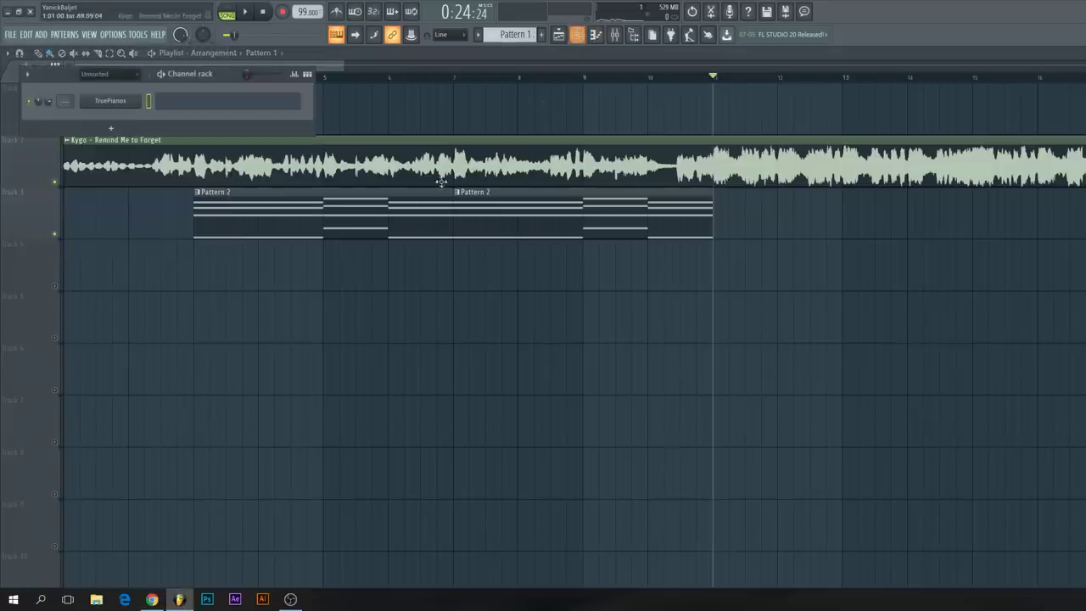
left_click(225, 102)
Build a one-bar Am chord at the start of Pattern 1 from the notes E5, C5, A4 and A3.
left_click_drag(67, 243, 16, 110)
right_click(49, 122)
left_click(53, 114)
left_click(53, 154)
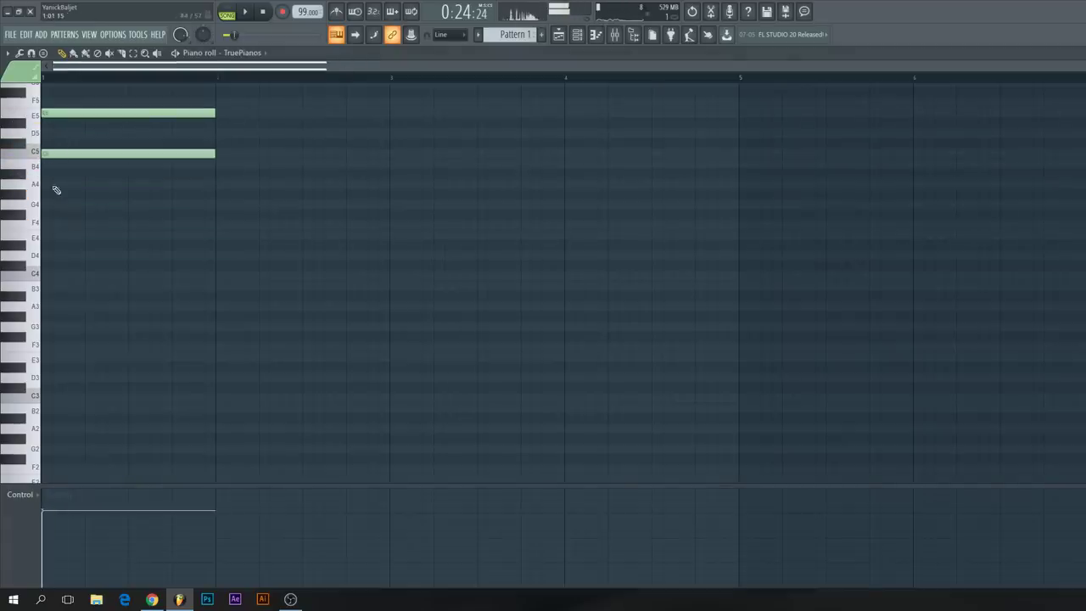
left_click_drag(54, 193, 35, 182)
left_click_drag(56, 316, 32, 304)
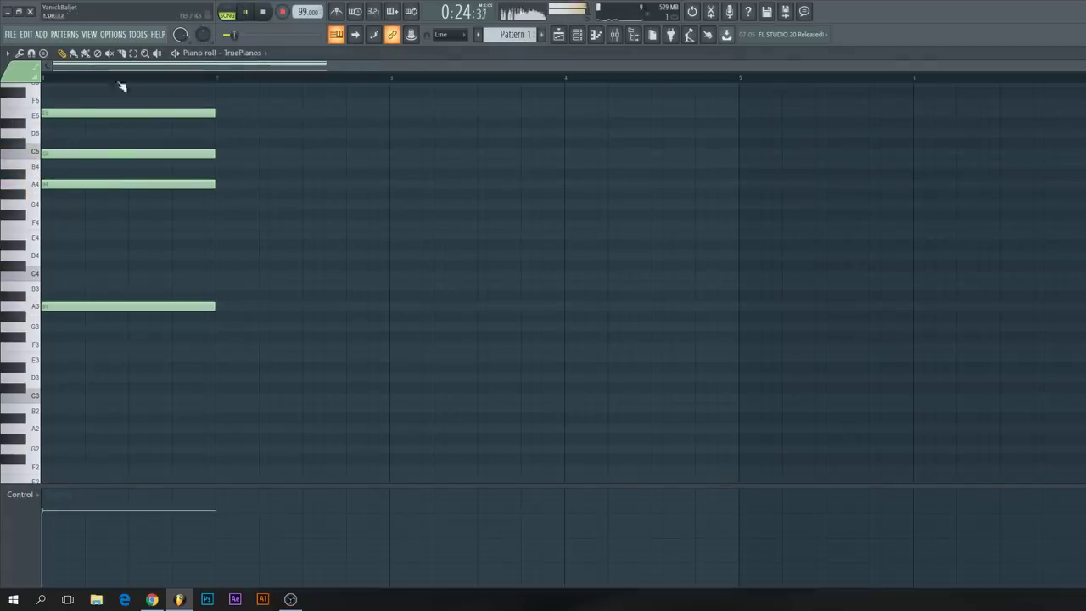
Play the Am chord in pattern mode and shorten all its notes to half a bar.
key("space")
key("ctrl+a")
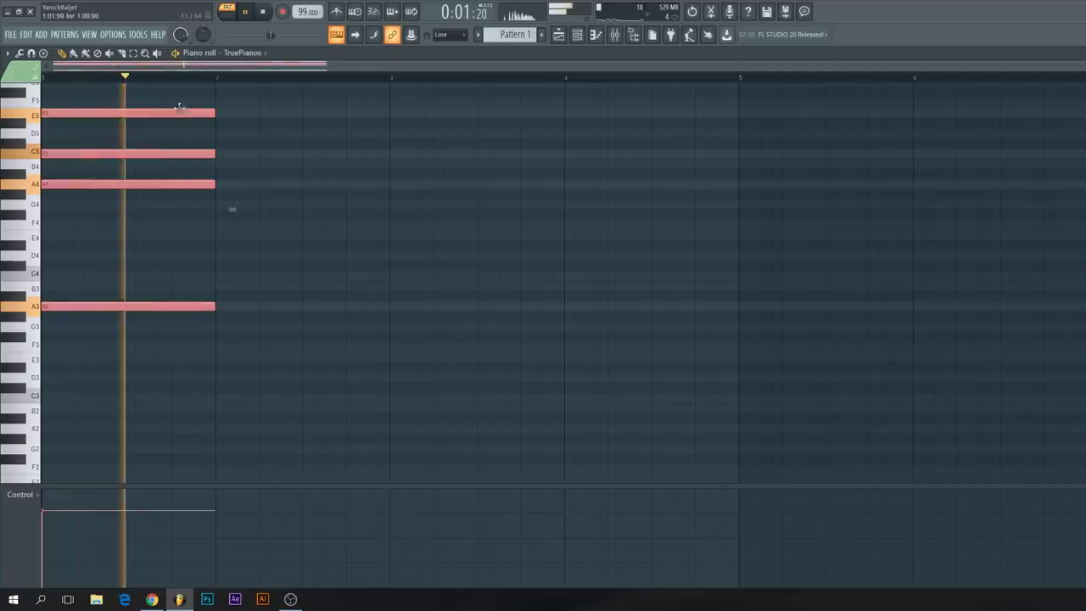
key("space")
left_click_drag(216, 114, 128, 117)
key("ctrl+d")
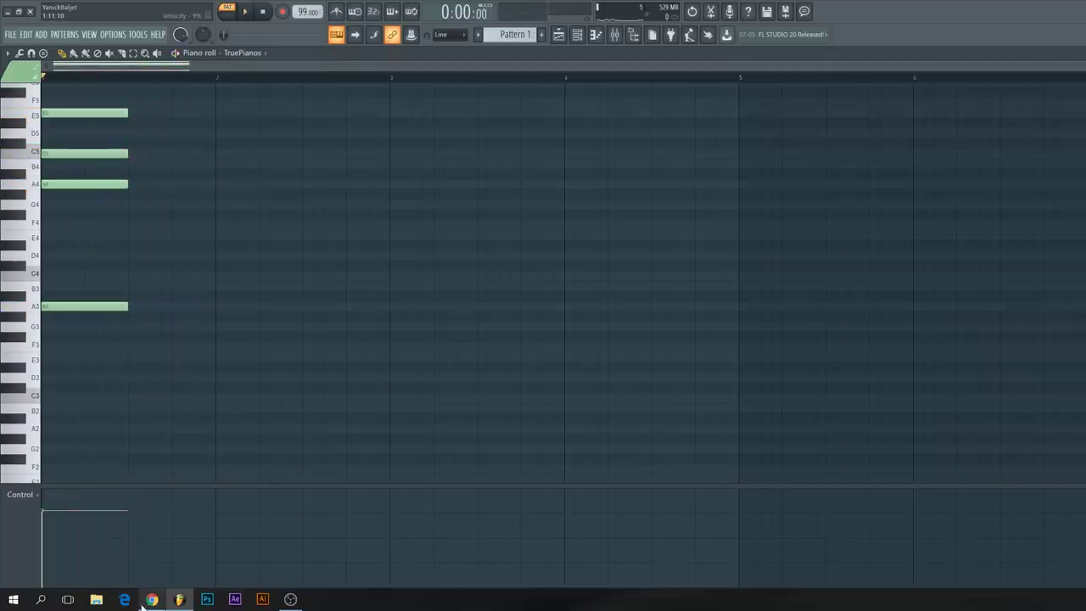
Check the next chord on Chordify in Chrome, then add a half-bar F chord (C5, A4, F4, F3) after the Am chord and play it.
left_click(152, 601)
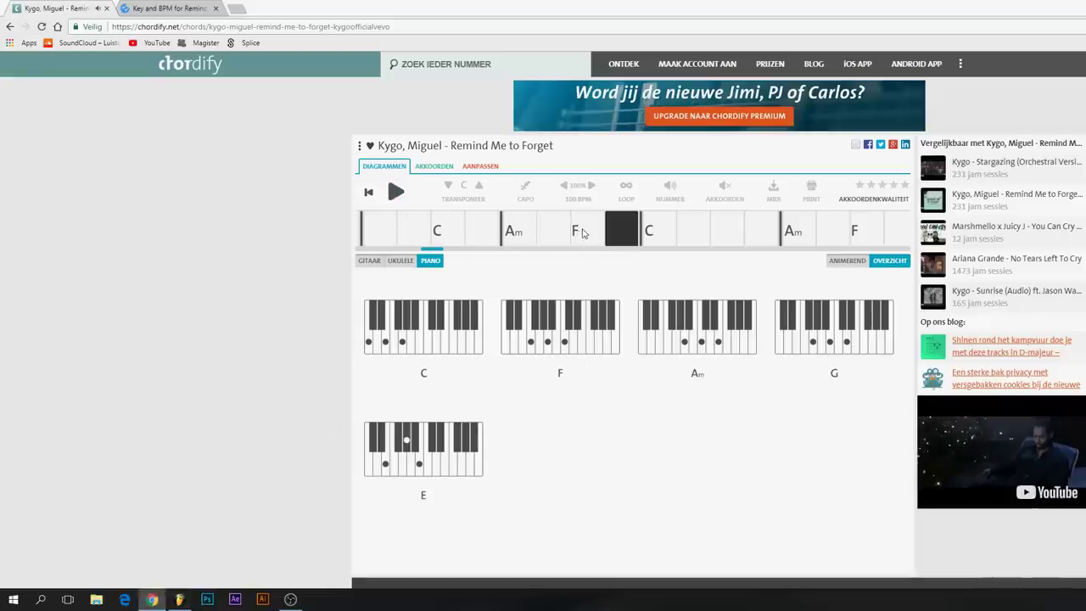
left_click(181, 599)
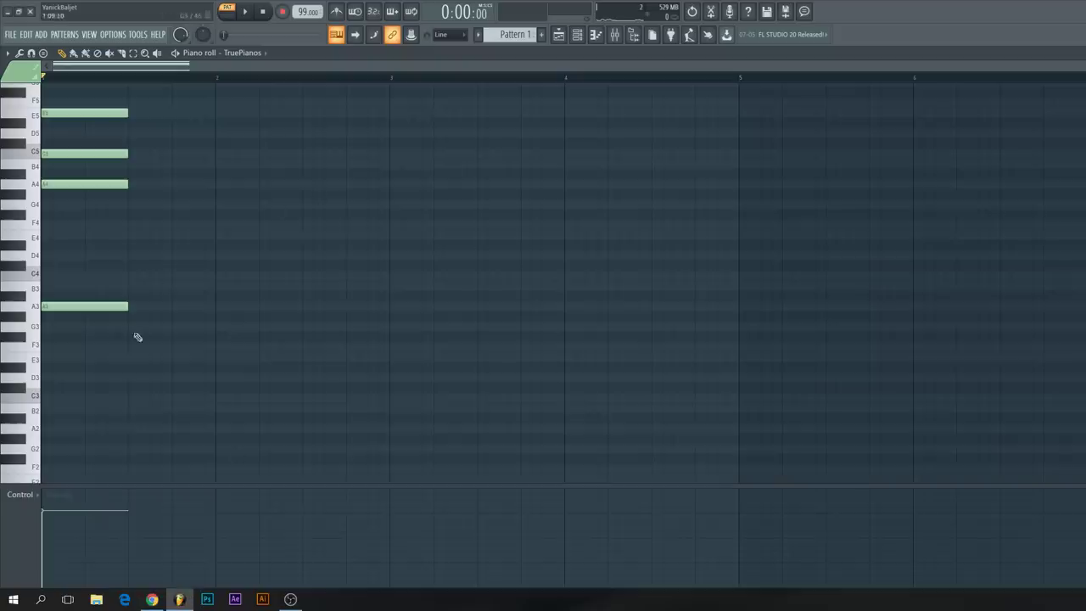
scroll(138, 337, "up", 2)
left_click_drag(142, 248, 130, 268)
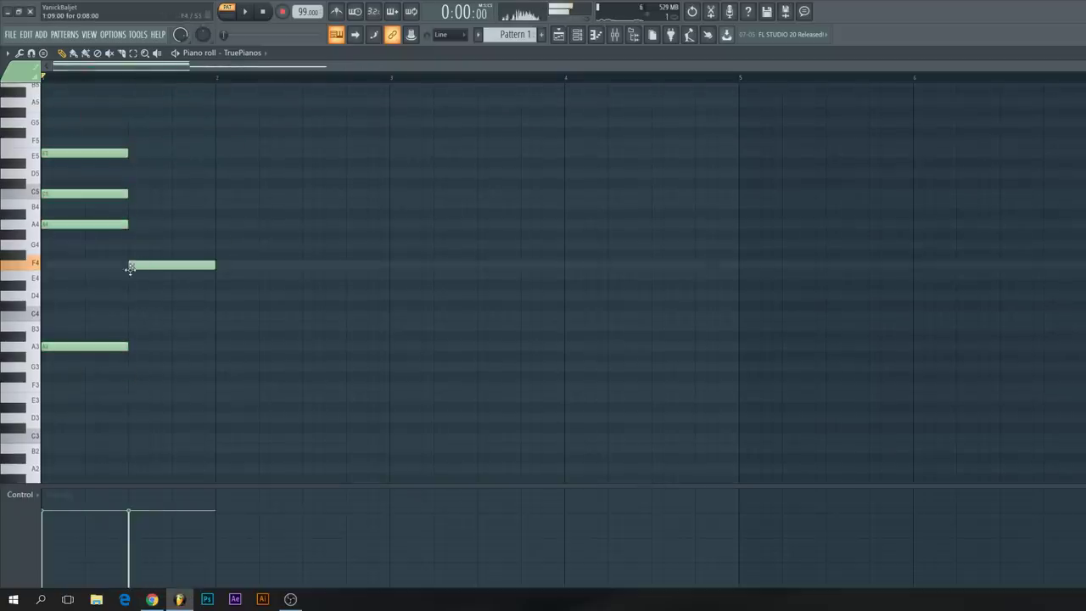
left_click(135, 222)
left_click(133, 194)
key("space")
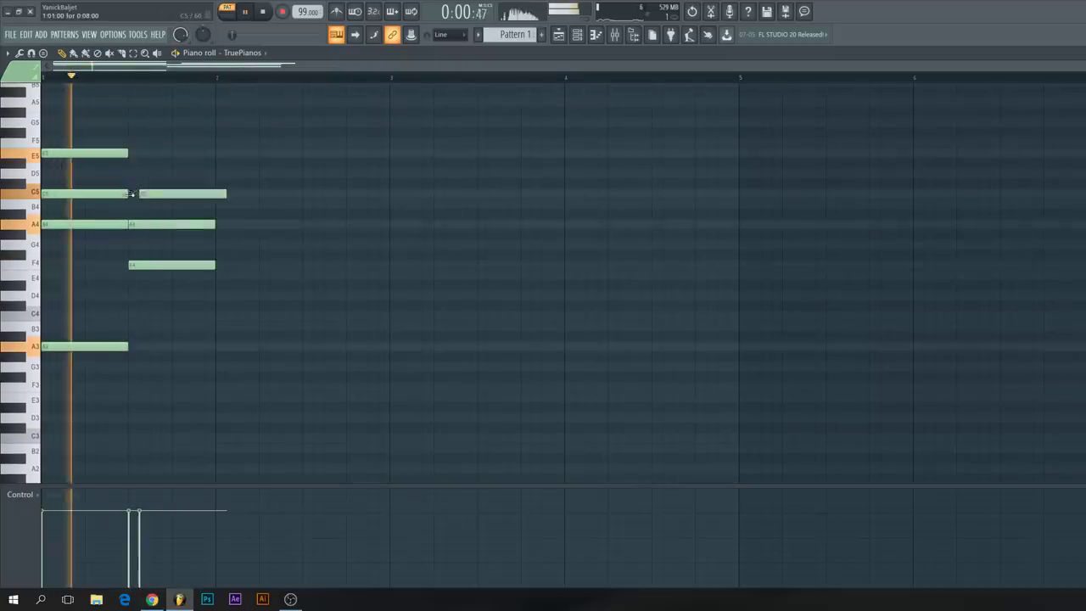
key("space")
left_click_drag(132, 376, 242, 195)
key("space")
key("space")
Add a half-bar C chord at bar 2 from a copy of the Am chord, lowering A3 to C3 and A4 to G4.
key("ctrl+d")
key("space")
key("space")
left_click_drag(237, 348, 230, 445)
key("space")
left_click_drag(235, 225, 235, 246)
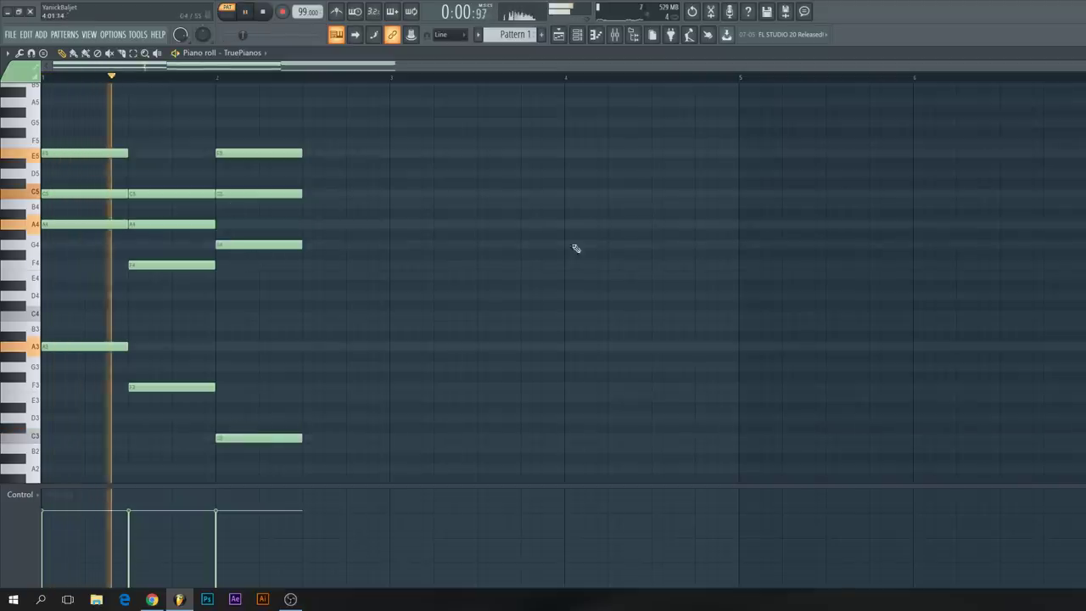
Place a Pattern 1 clip on Track 3 directly after the second Pattern 2 clip, and reopen Pattern 1 in the piano roll.
left_click(558, 34)
scroll(588, 229, "down", 2)
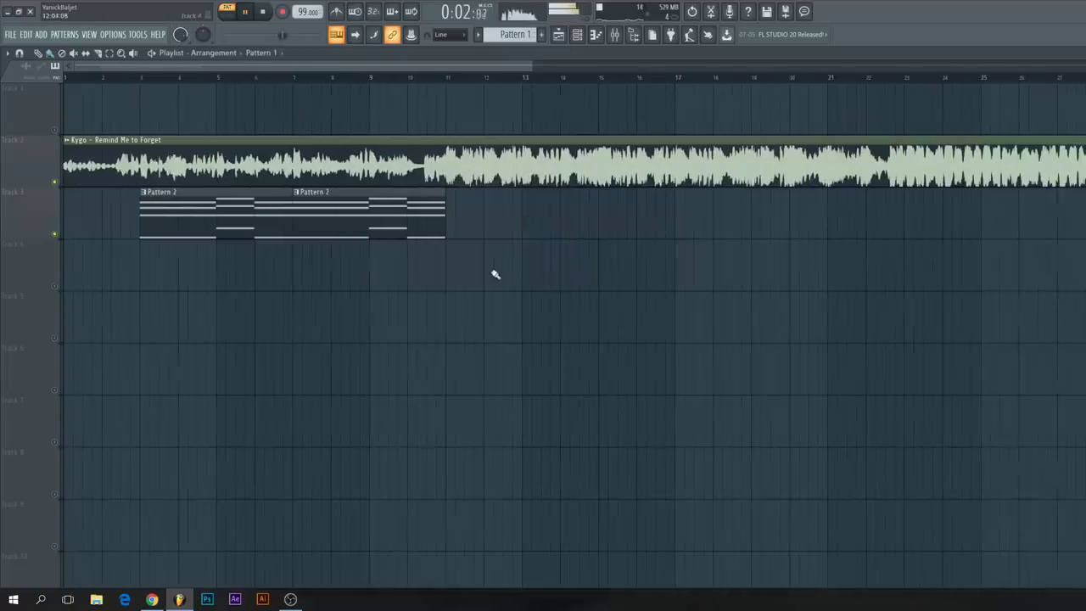
left_click(494, 274)
key("space")
left_click_drag(512, 276, 473, 210)
double_click(489, 213)
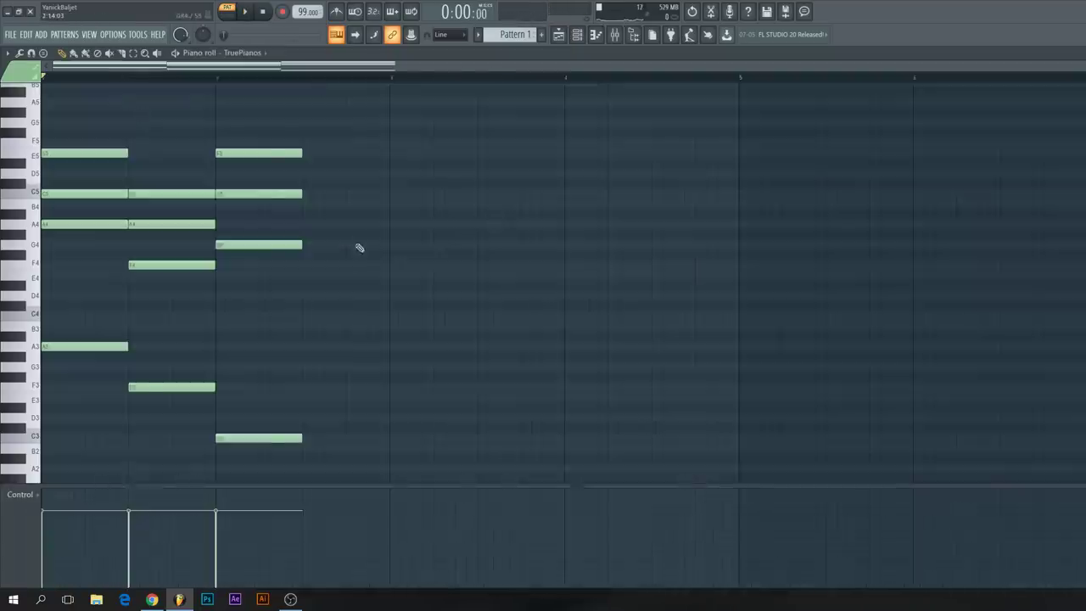
scroll(359, 245, "up", 4)
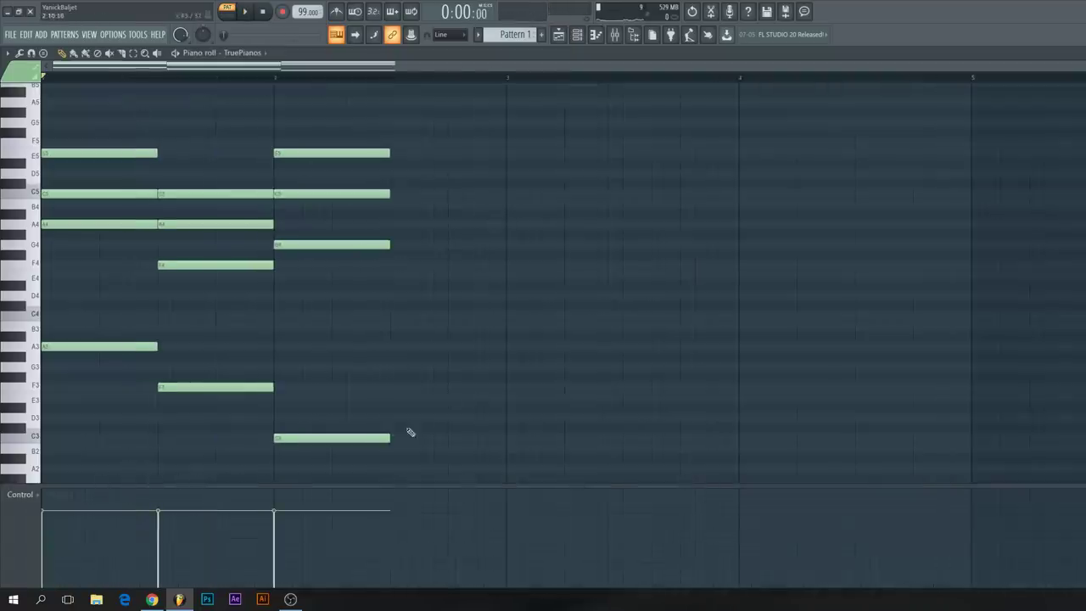
Lengthen all four notes of the C chord at bar 2 to a full bar and play the pattern.
left_click(363, 438, "ctrl")
left_click_drag(388, 153, 507, 152)
key("space")
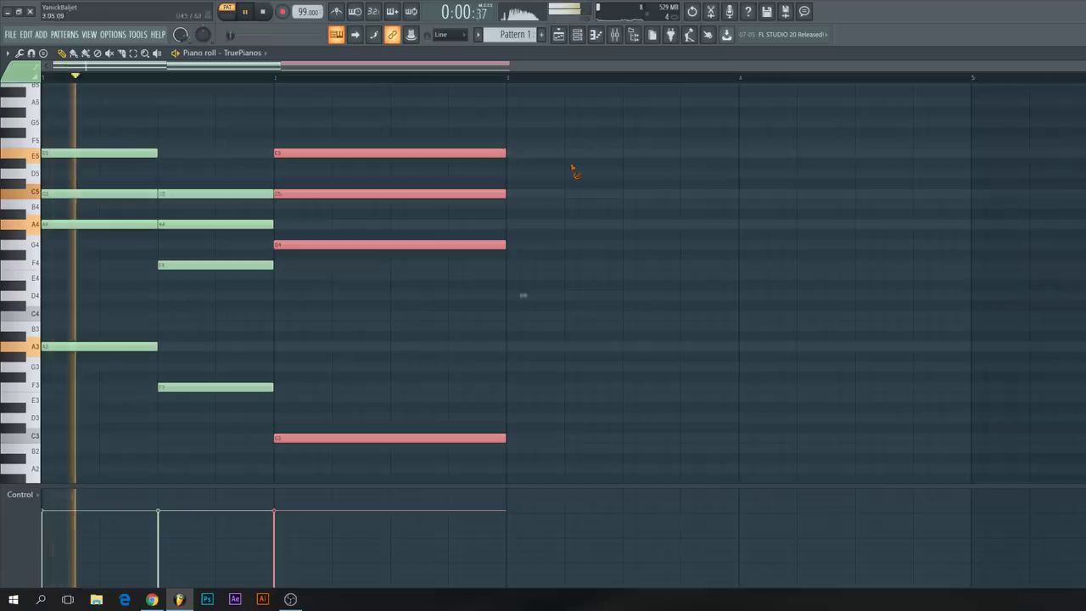
Copy the whole two-bar Am, F and C progression into bars 3 and 4.
left_click(574, 172, "ctrl")
key("ctrl+a")
key("space")
left_click_drag(92, 149, 545, 150)
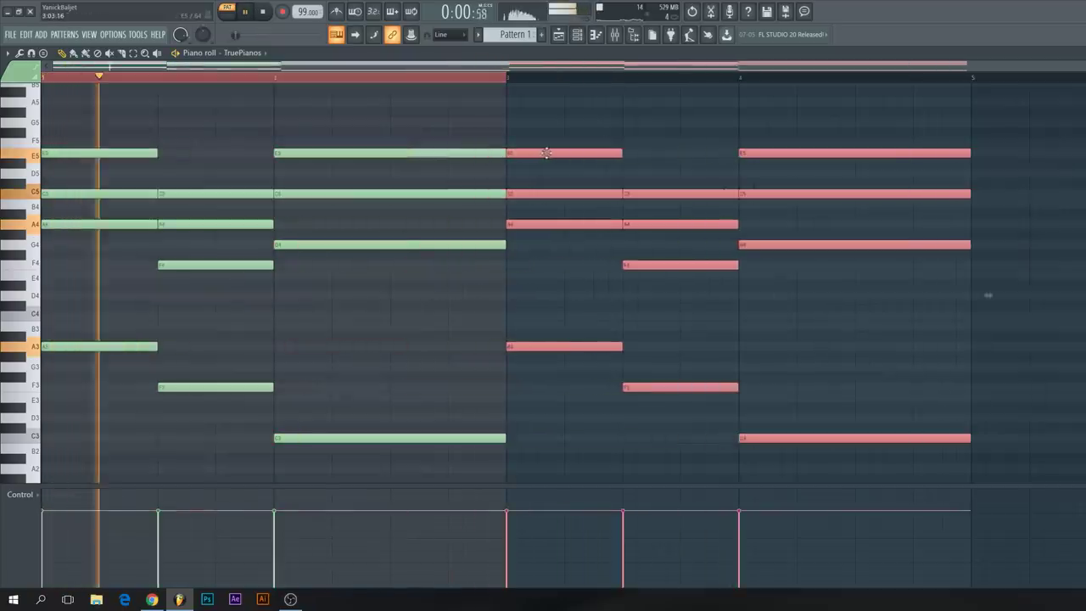
left_click(421, 81, "ctrl")
scroll(422, 80, "up", 1)
Show the playlist and play the Pattern 1 section with the original song from about bar 11 and bar 14.
left_click(560, 35)
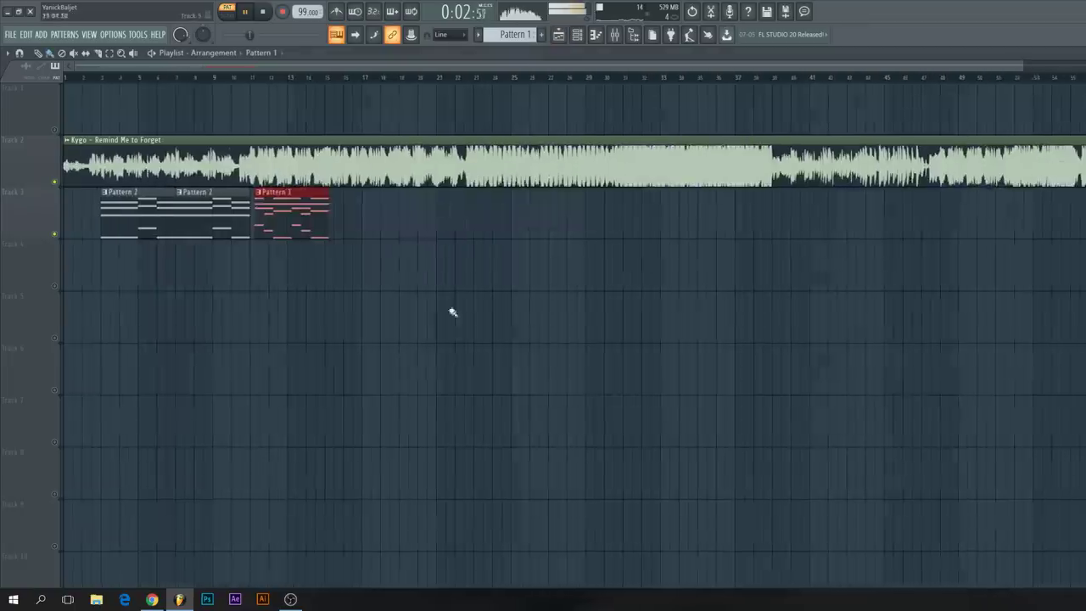
key("space")
scroll(477, 214, "up", 2, "ctrl")
left_click_drag(542, 211, 530, 210)
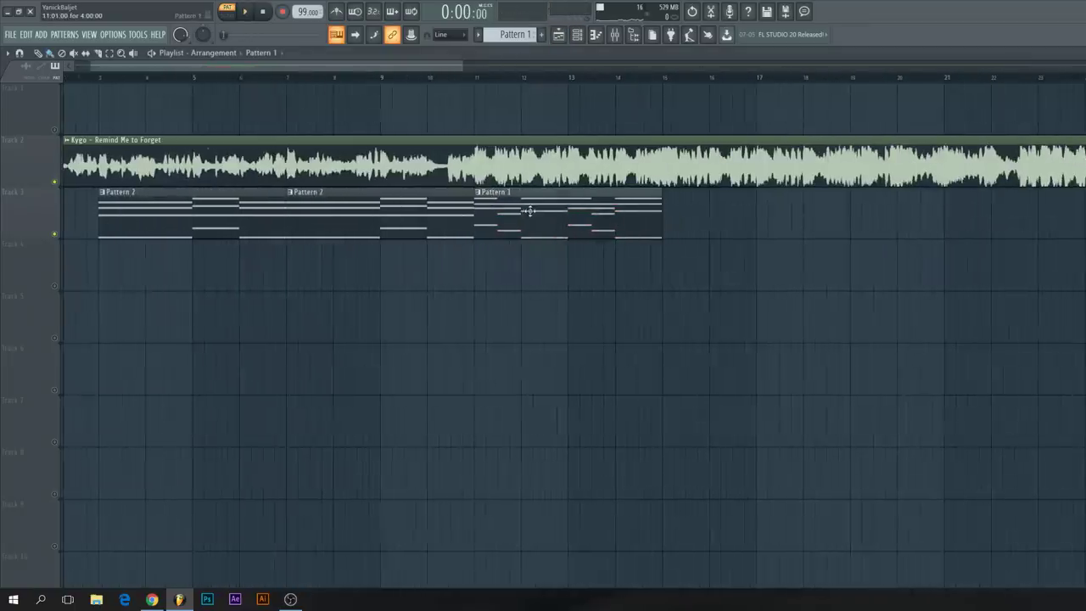
left_click(464, 77)
key("space")
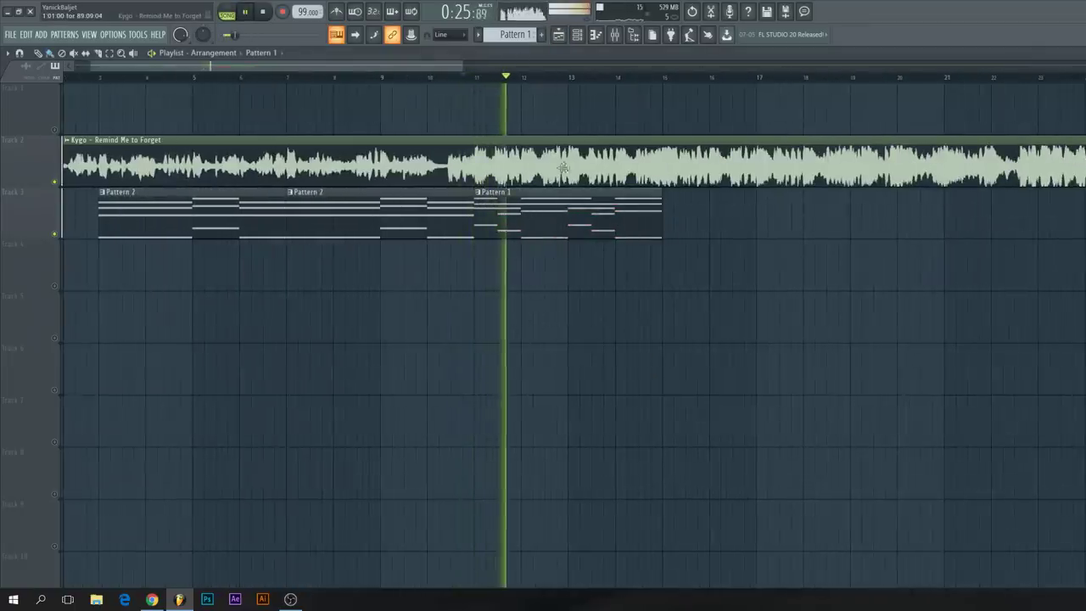
key("space")
left_click(604, 77)
key("space")
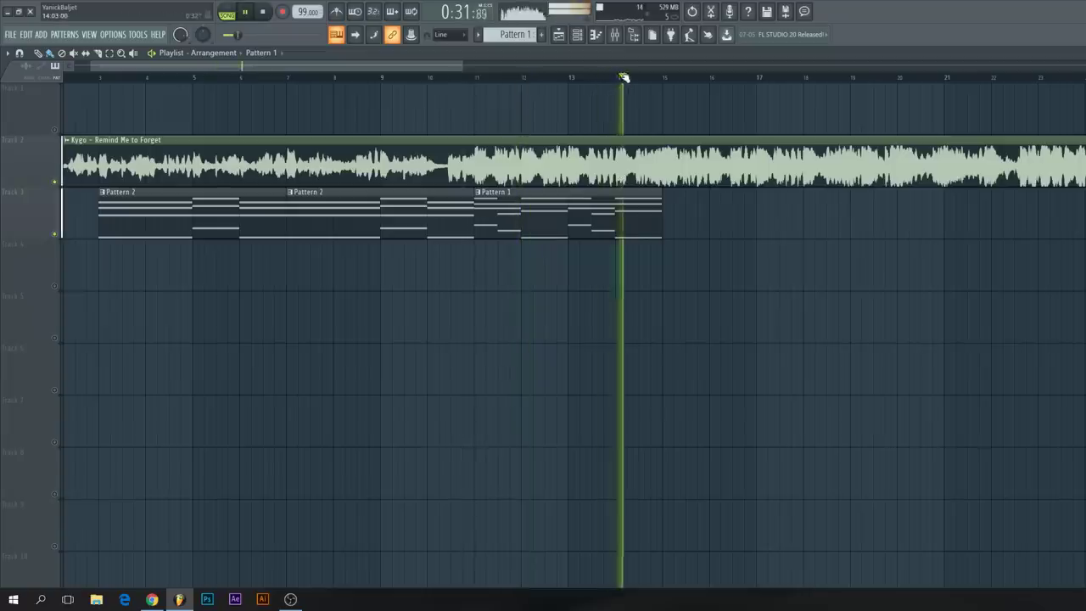
key("space")
Place the Kygo Ft. Miguel - Remind Me To Forget (Acapella) clip at the start of Track 1.
left_click_drag(5, 82, 1, 81)
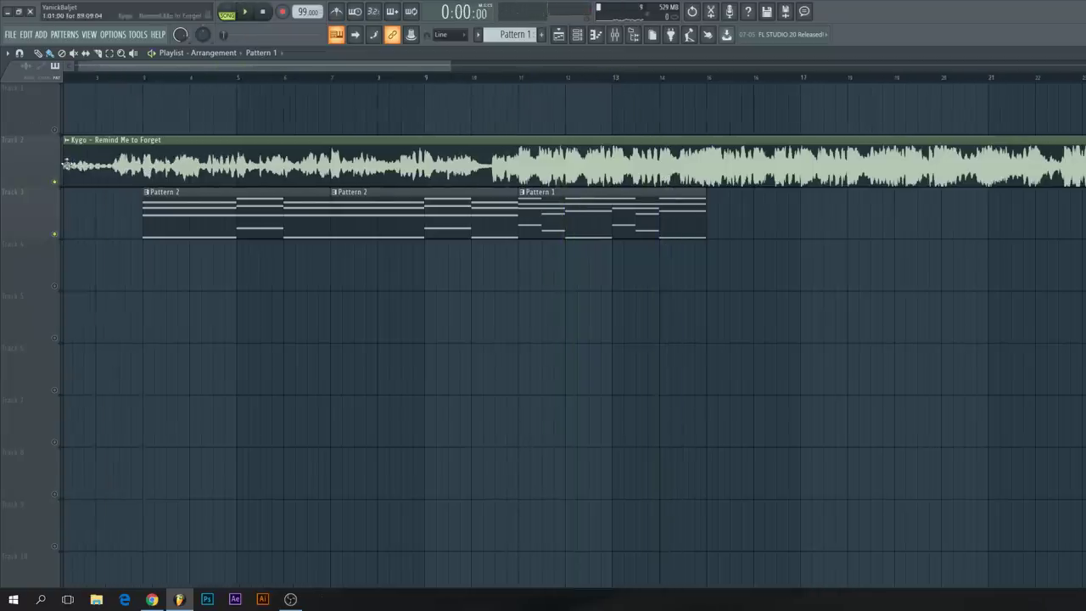
scroll(56, 331, "down", 2)
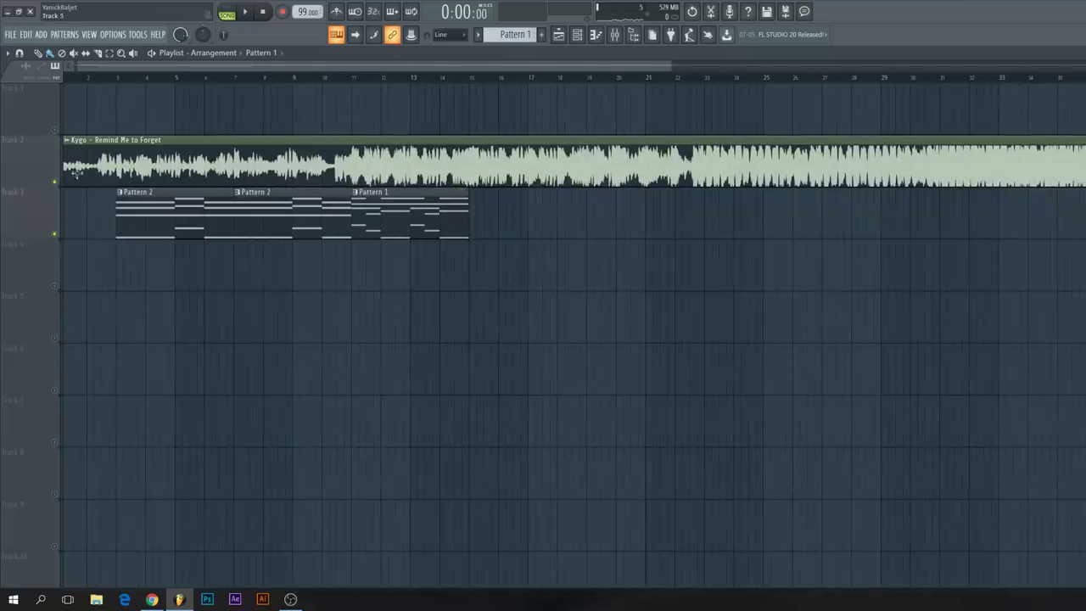
left_click(276, 52)
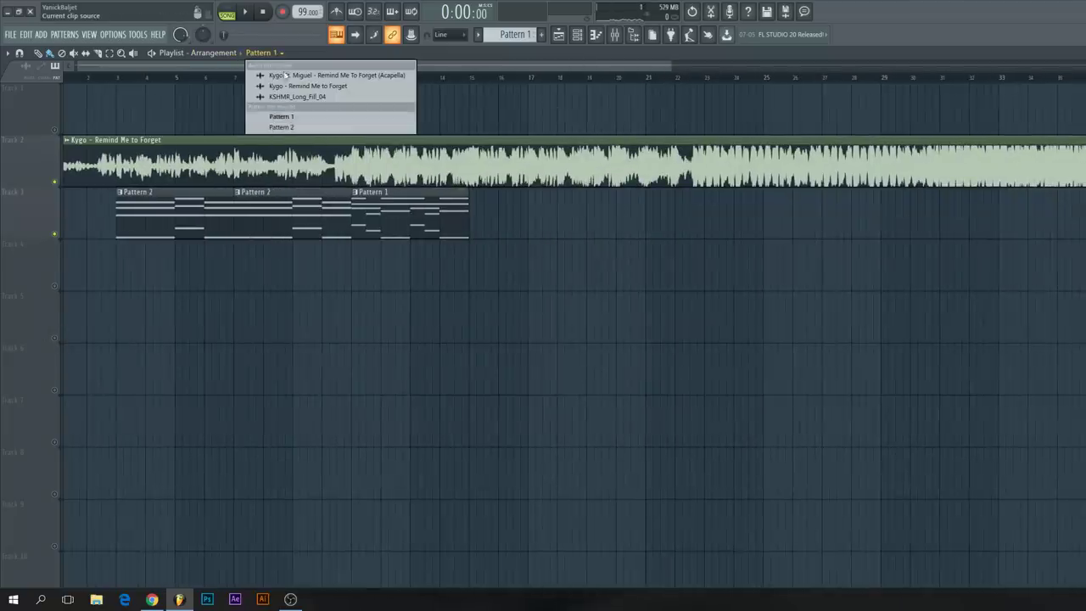
left_click(293, 74)
left_click(230, 102)
left_click_drag(230, 101, 17, 106)
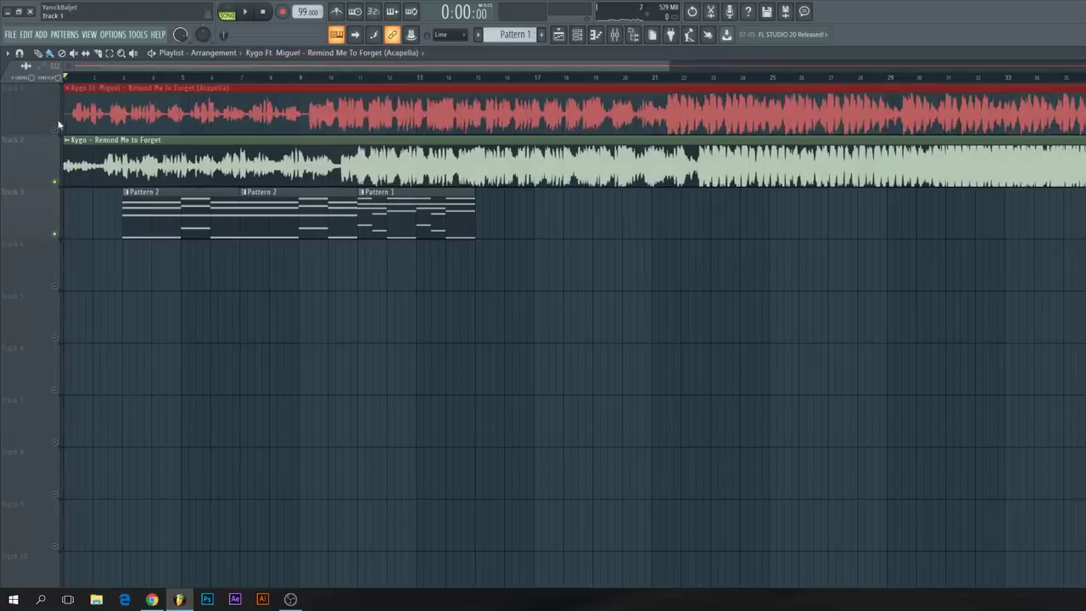
Move the acapella clip to about bar 2, fine-aligning its waveform with the vocals of the original song on Track 2.
scroll(34, 177, "up", 4)
key("ctrl+d")
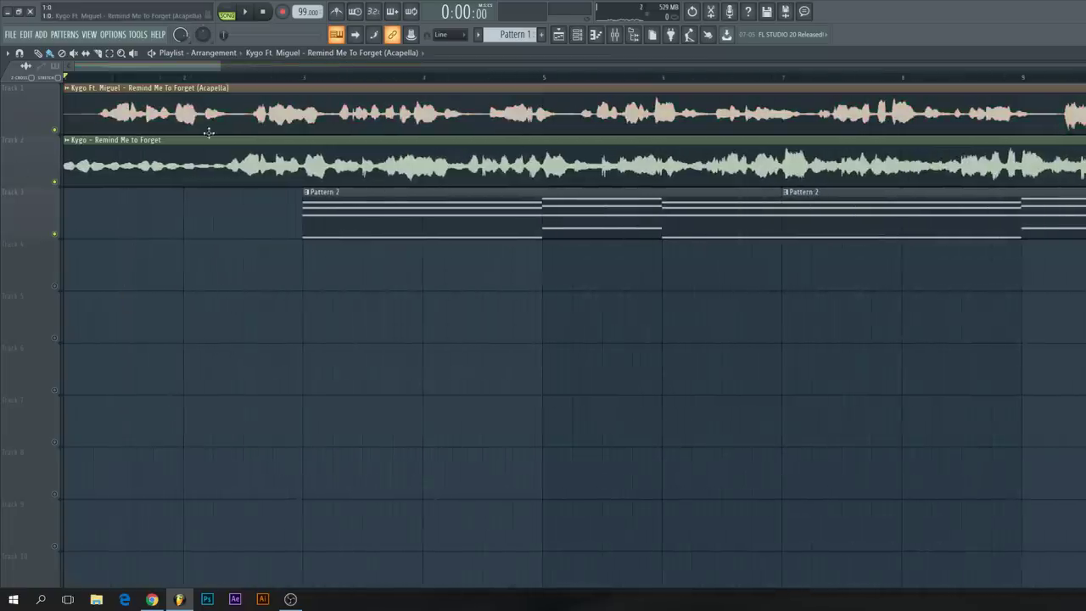
left_click_drag(181, 110, 307, 109)
left_click(221, 78)
scroll(198, 130, "up", 5)
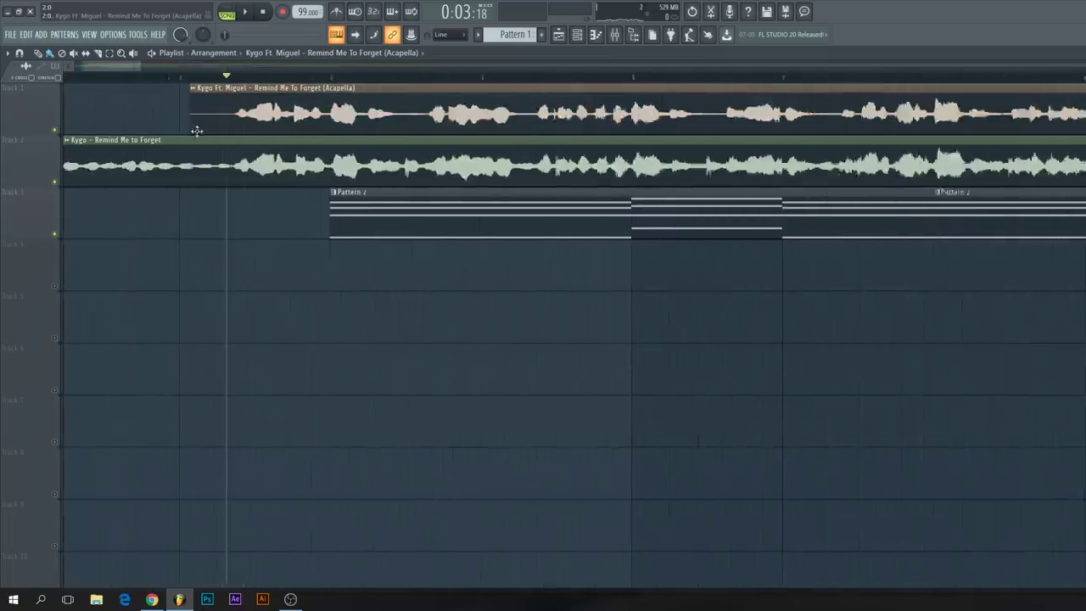
left_click_drag(371, 120, 366, 121)
scroll(366, 120, "up", 2)
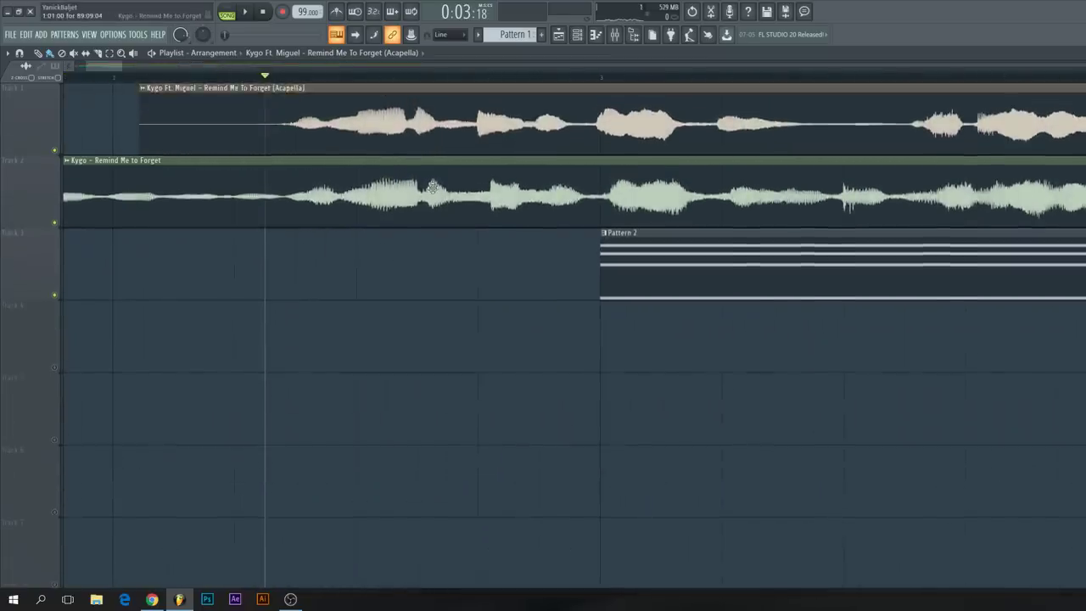
scroll(431, 134, "up", 2)
left_click_drag(466, 134, 462, 135)
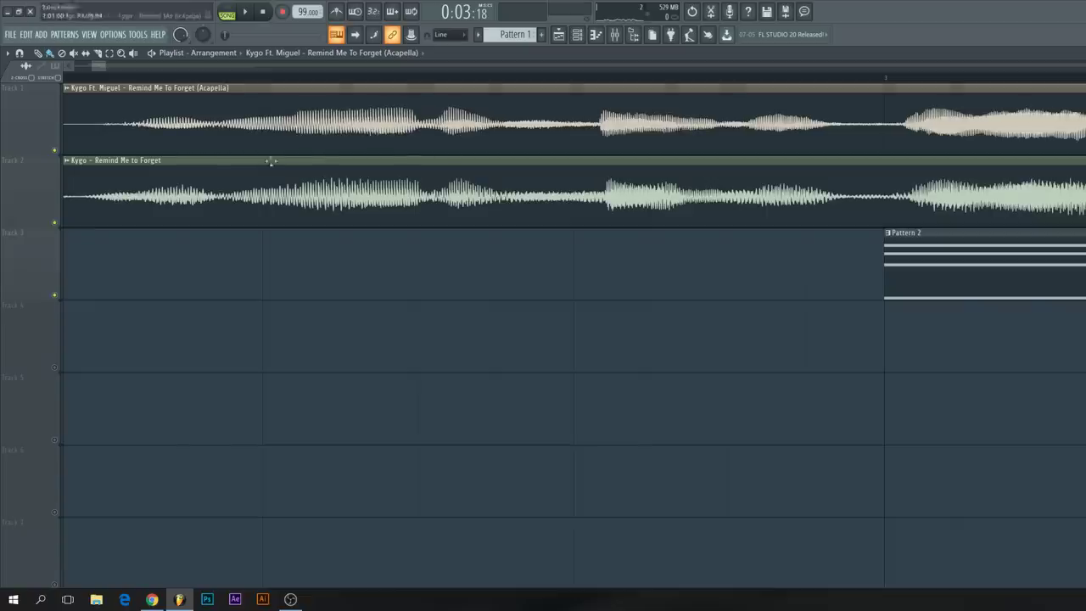
Compare the acapella and original waveforms up close and play them together to check their alignment.
scroll(349, 165, "down", 3)
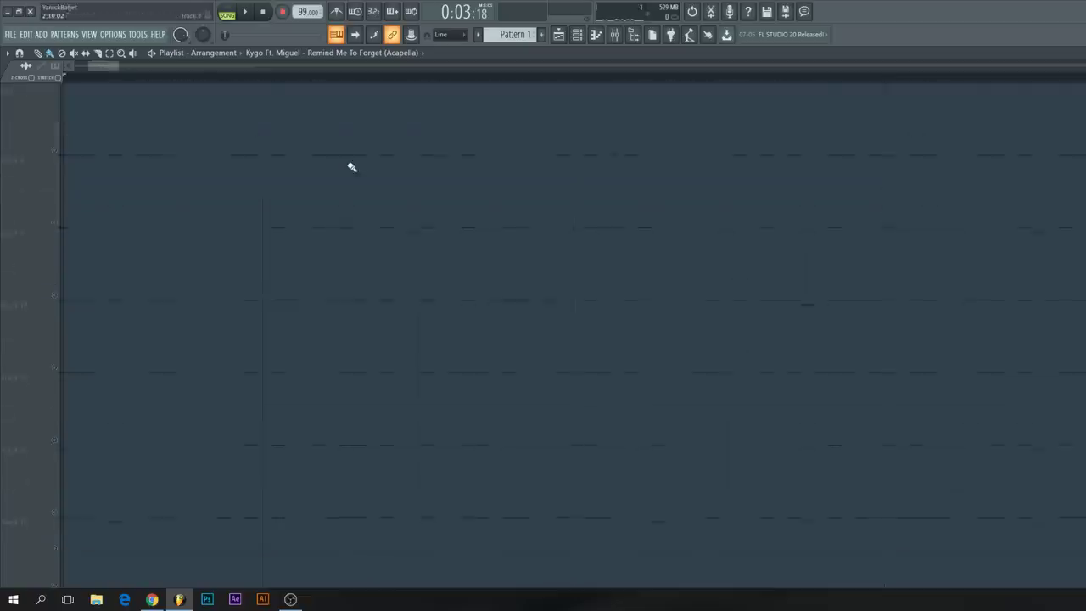
scroll(267, 186, "down", 3)
scroll(290, 160, "up", 3)
scroll(289, 161, "up", 2)
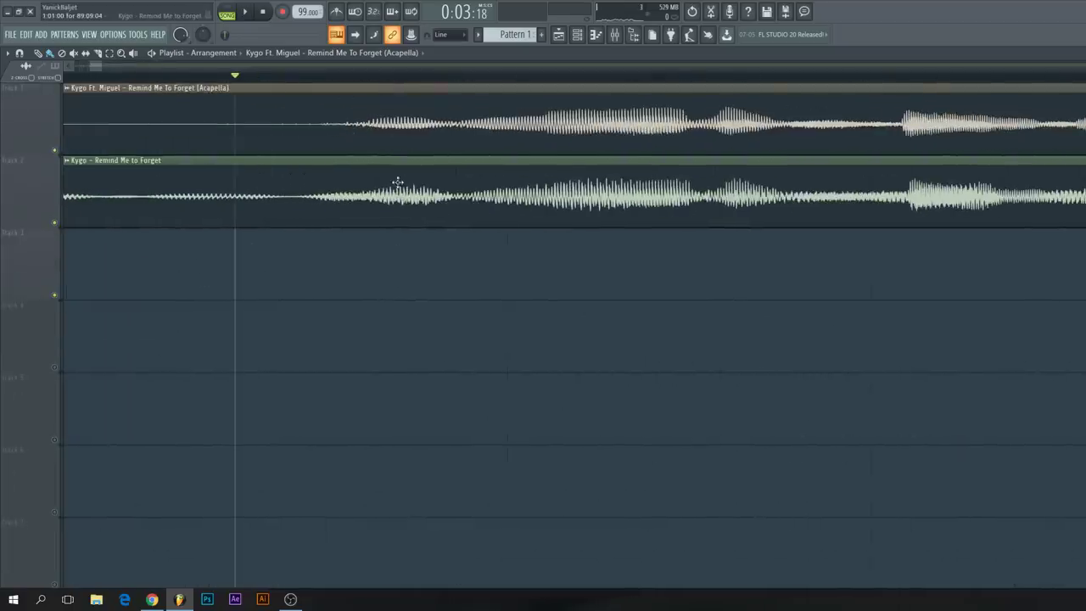
key("space")
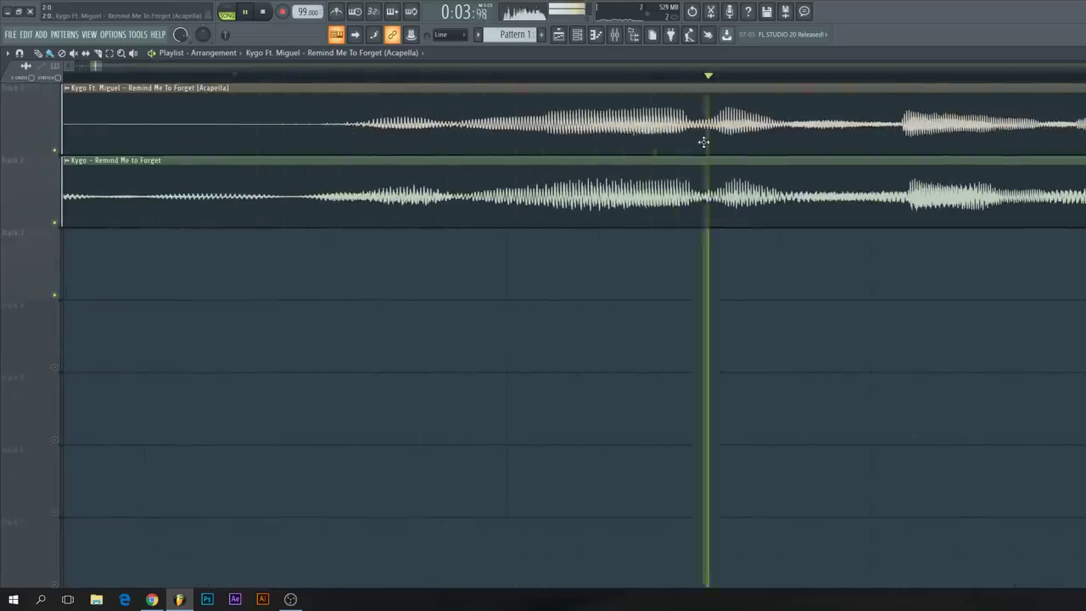
key("space")
scroll(801, 221, "down", 5)
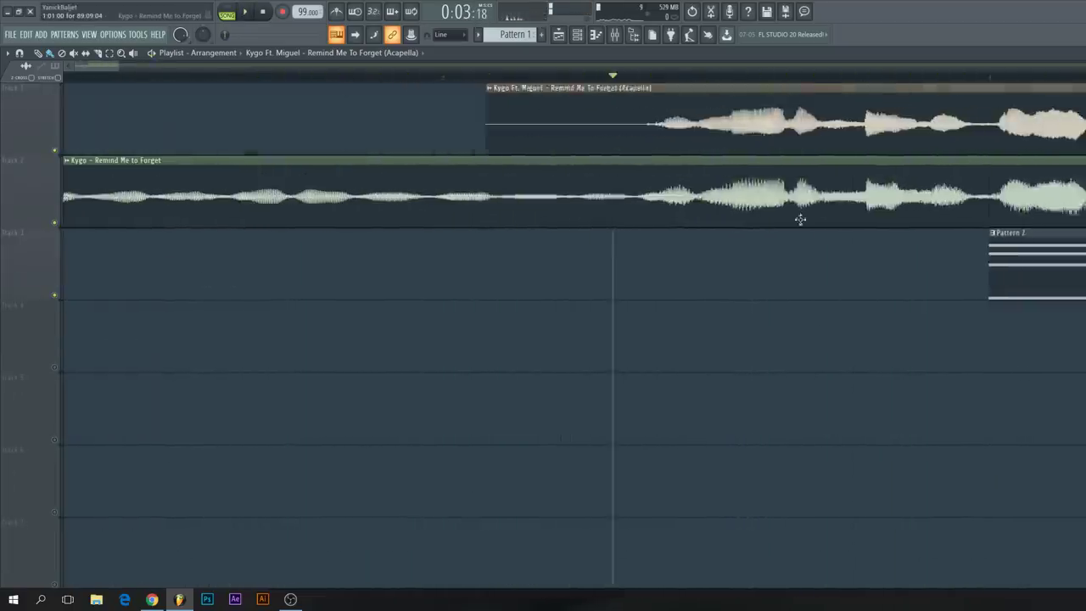
Delete the original song clip, move the acapella straight down to Track 2, and play it with the chords.
right_click(266, 200)
scroll(265, 199, "down", 3)
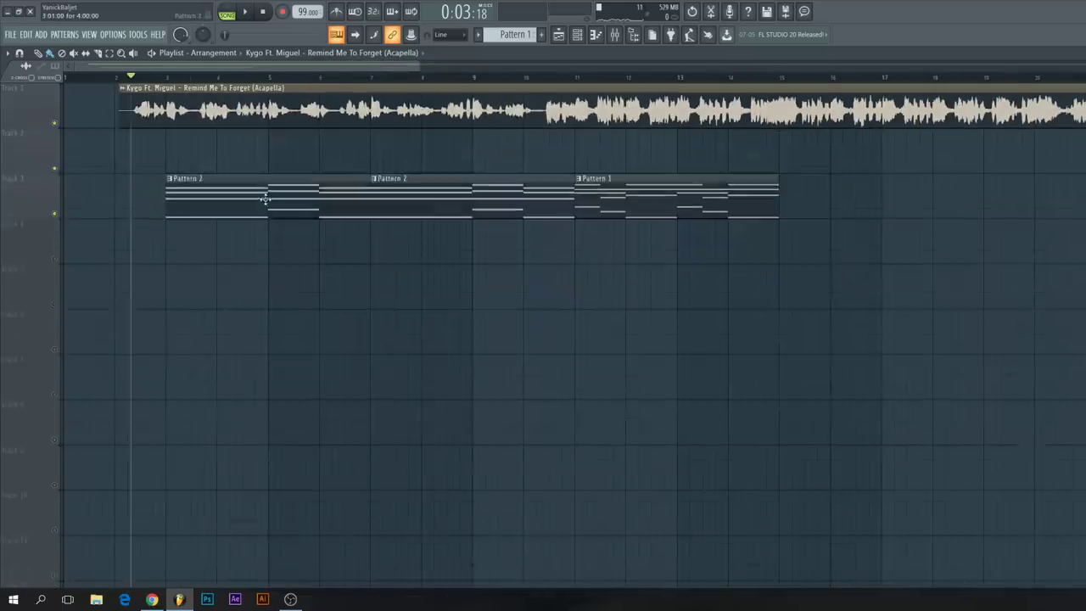
left_click_drag(251, 112, 249, 163)
key("space")
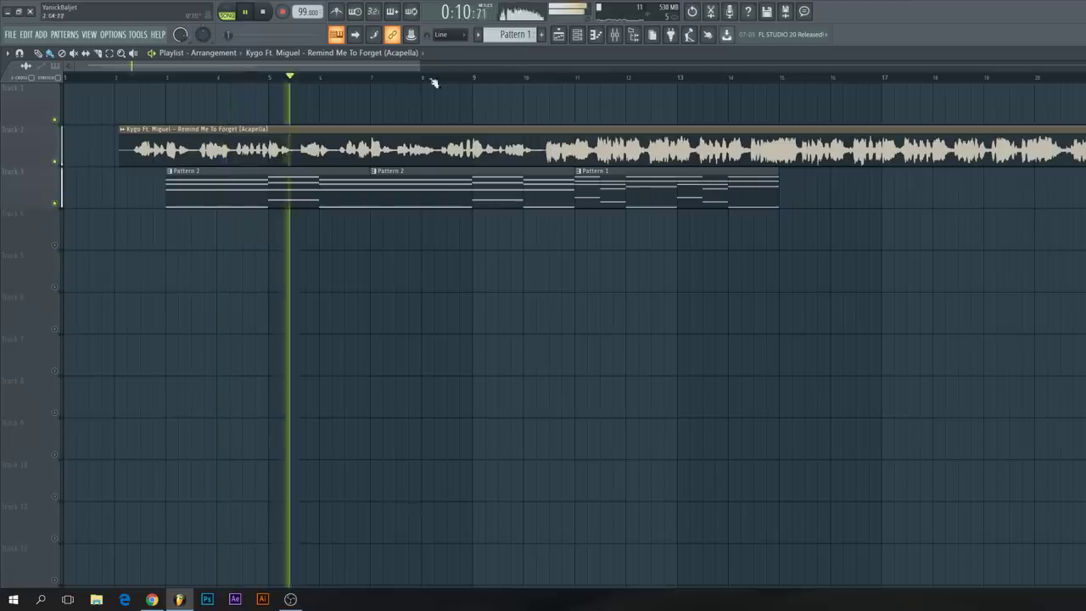
left_click(583, 77)
Add a second Pattern 1 clip at bar 15 on Track 3 and play the song from about bar 19.
left_click_drag(787, 180, 795, 180)
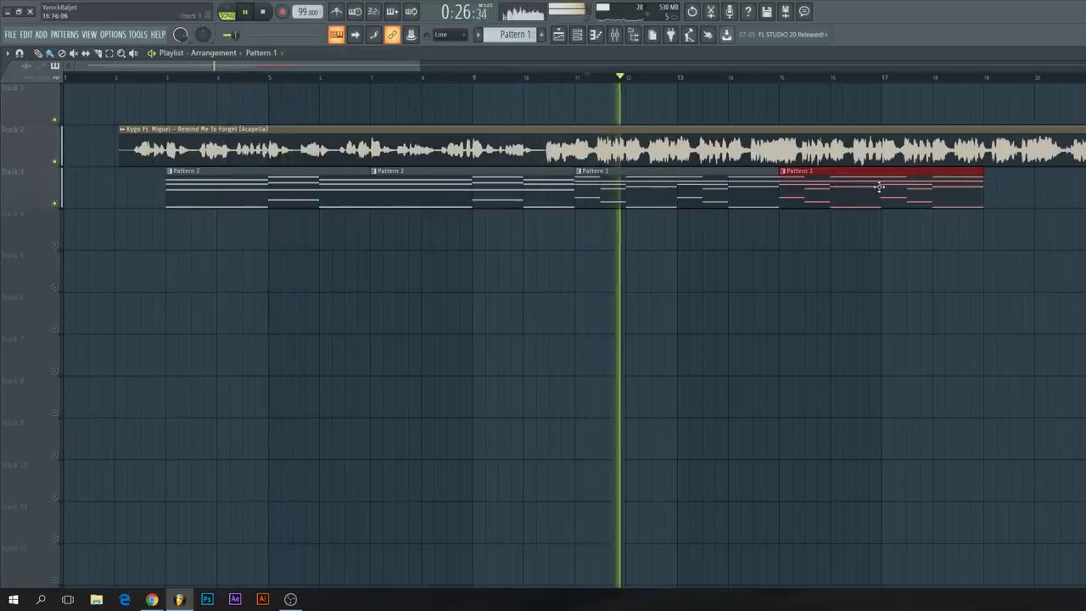
key("space")
left_click(987, 78)
key("space")
scroll(894, 204, "down", 2)
key("space")
key("space")
left_click_drag(659, 187, 667, 187)
key("ctrl+z")
key("space")
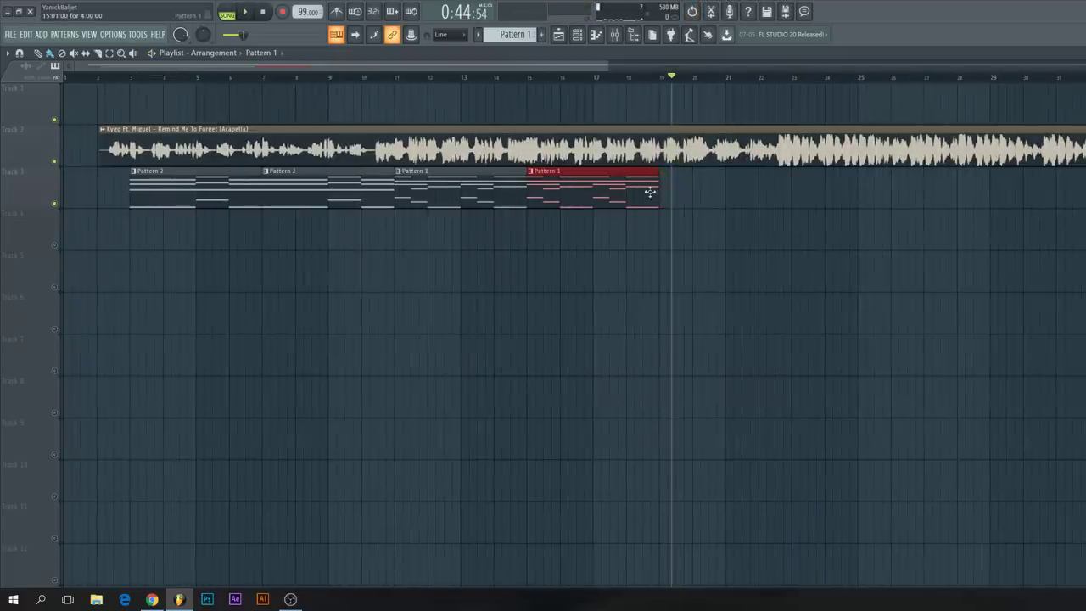
Fill Track 3 with back-to-back Pattern 1 clips from bar 19 to bar 39 and play them.
left_click_drag(665, 196, 1085, 191)
key("space")
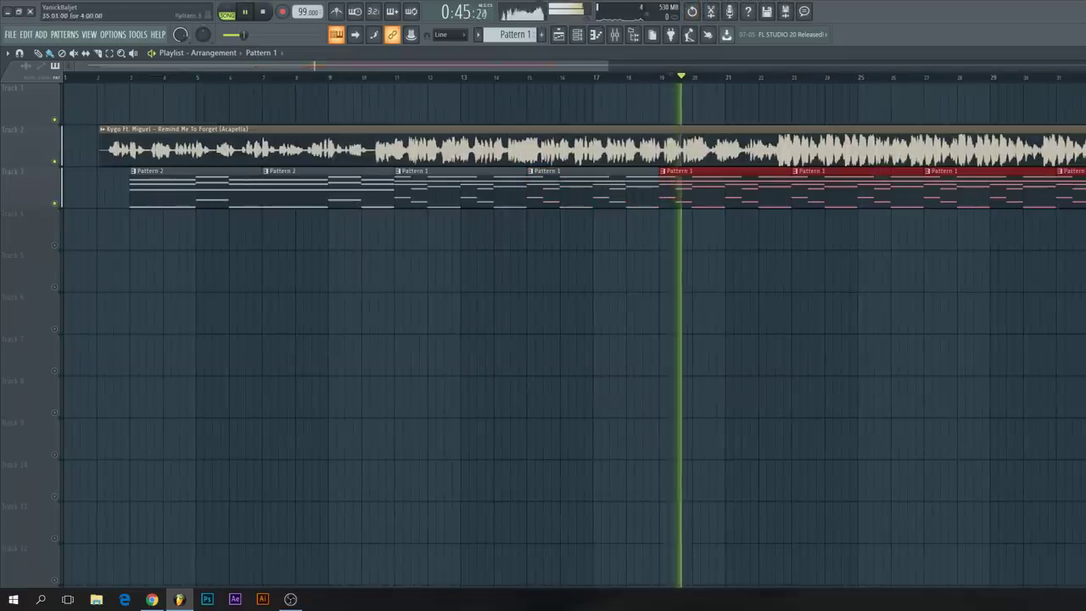
scroll(778, 186, "down", 2)
key("space")
key("space")
Play further parts of the arrangement up to about bar 38, then return the playhead to around bar 3.
left_click(561, 90)
right_click(560, 90)
left_click_drag(598, 79, 866, 79)
key("space")
scroll(892, 185, "down", 3)
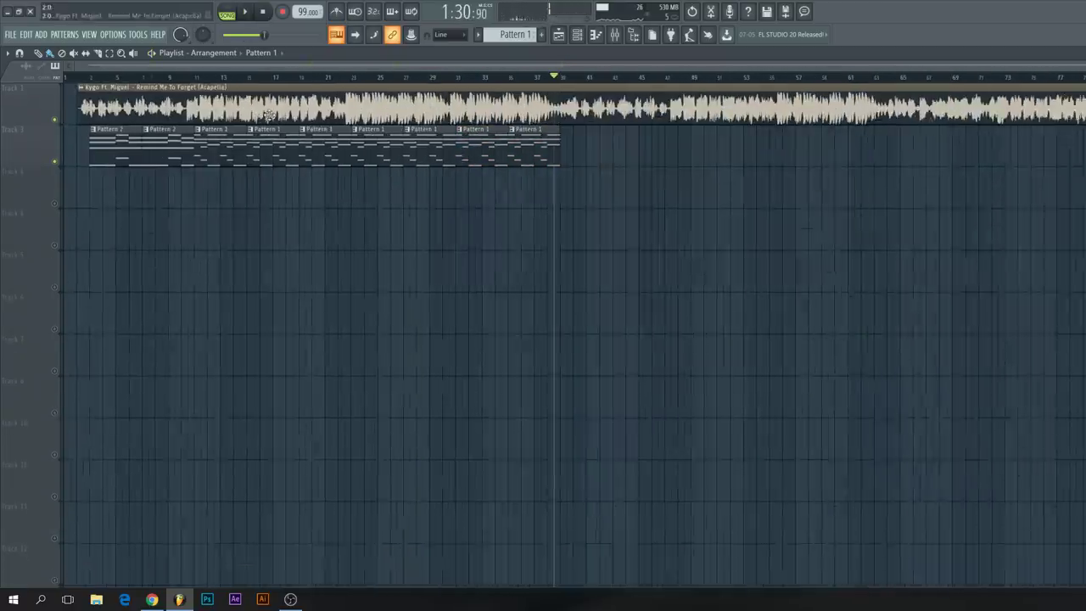
scroll(266, 114, "up", 1)
left_click(98, 80)
scroll(213, 78, "up", 2)
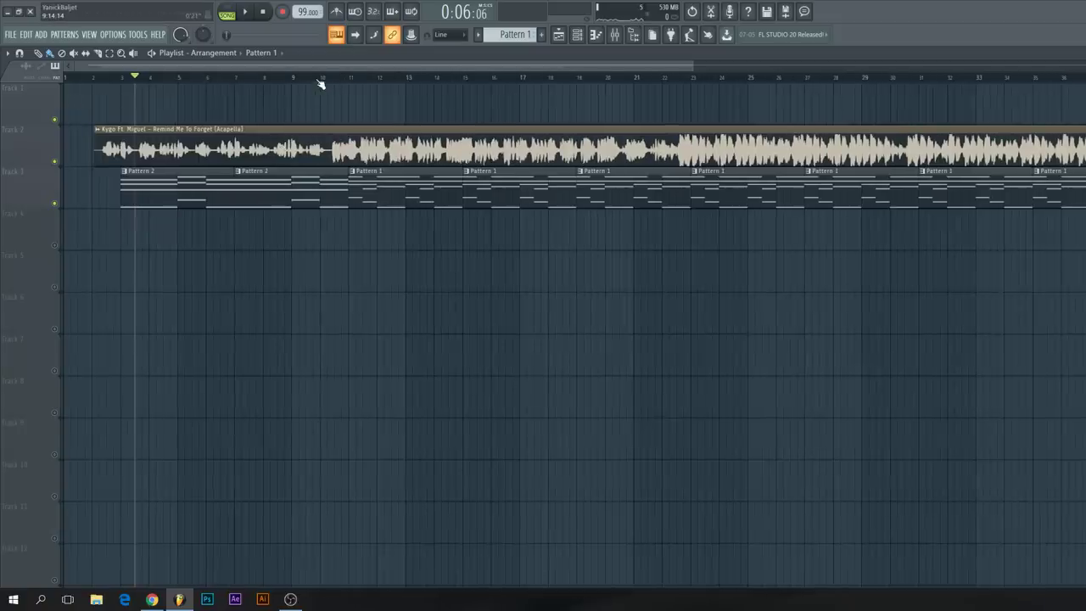
Set the acapella's time-stretching mode to Stretch, close its settings, and set the project tempo to 128 BPM.
double_click(313, 144)
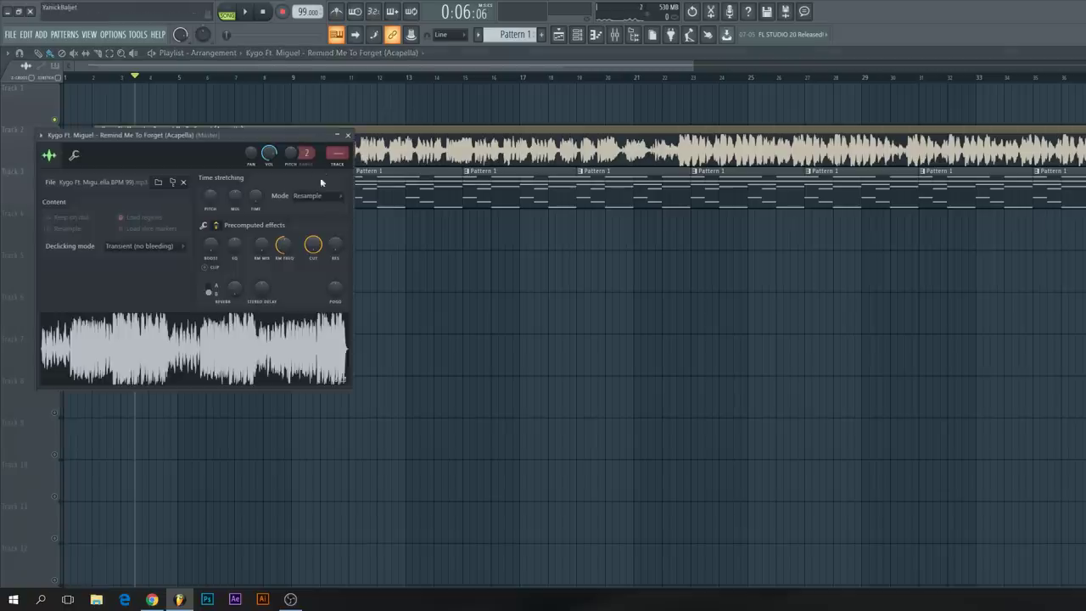
left_click_drag(259, 134, 743, 116)
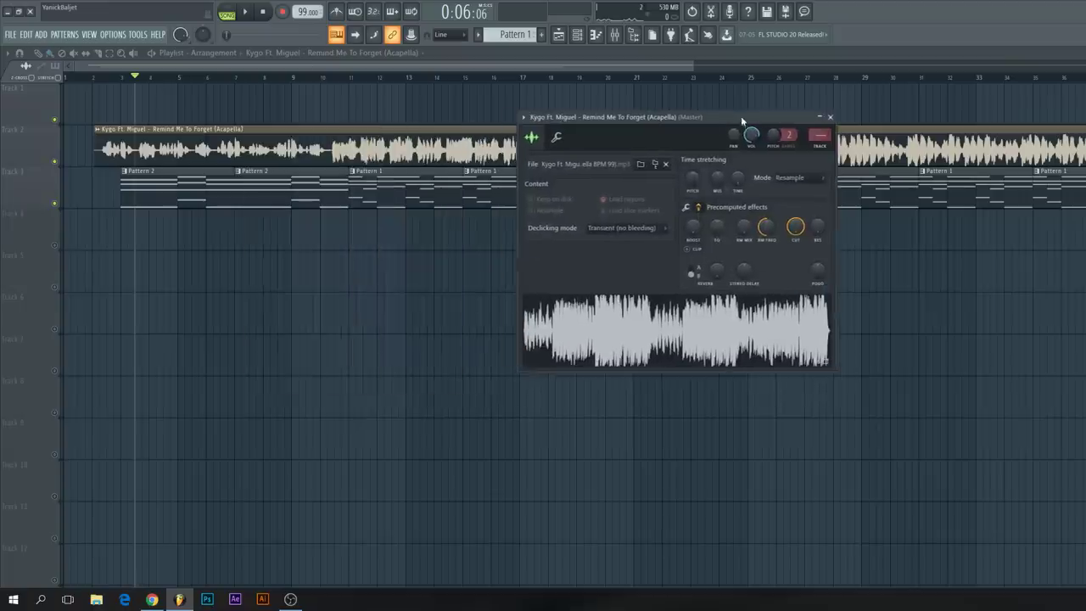
left_click(784, 179)
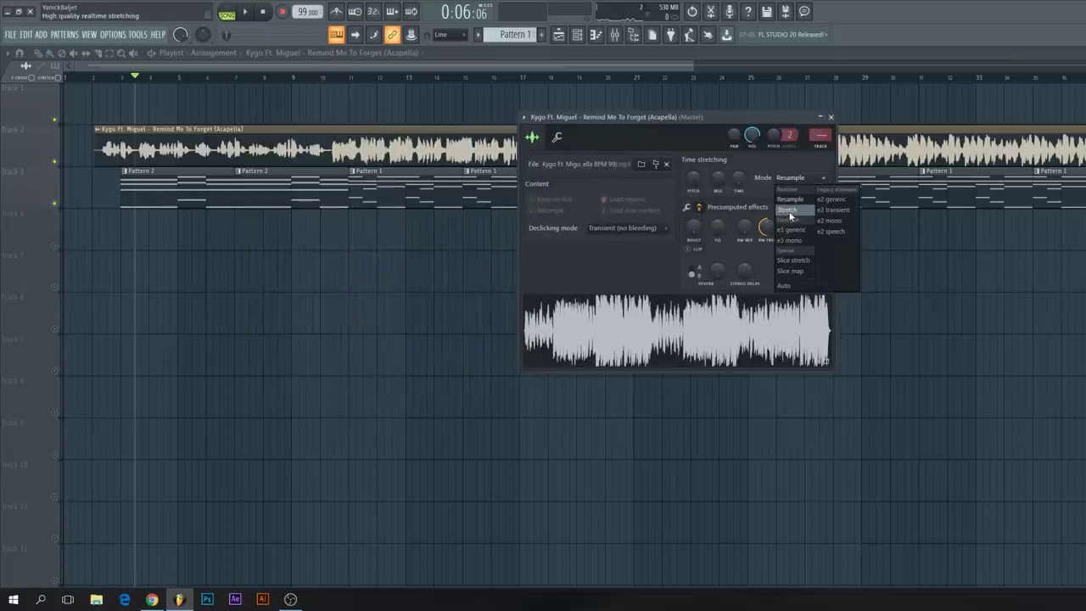
left_click(788, 209)
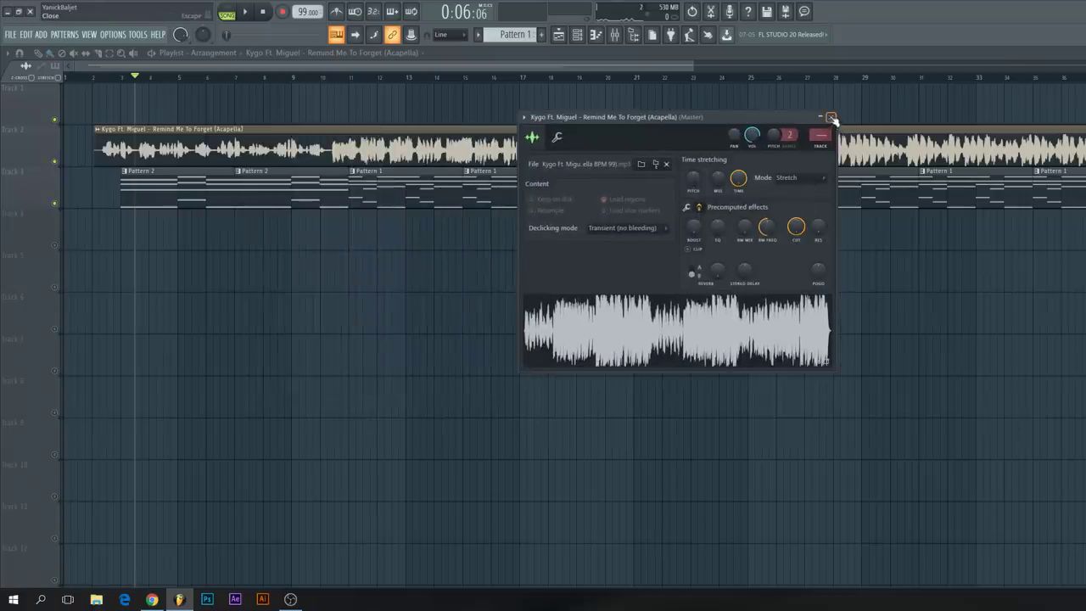
left_click(832, 117)
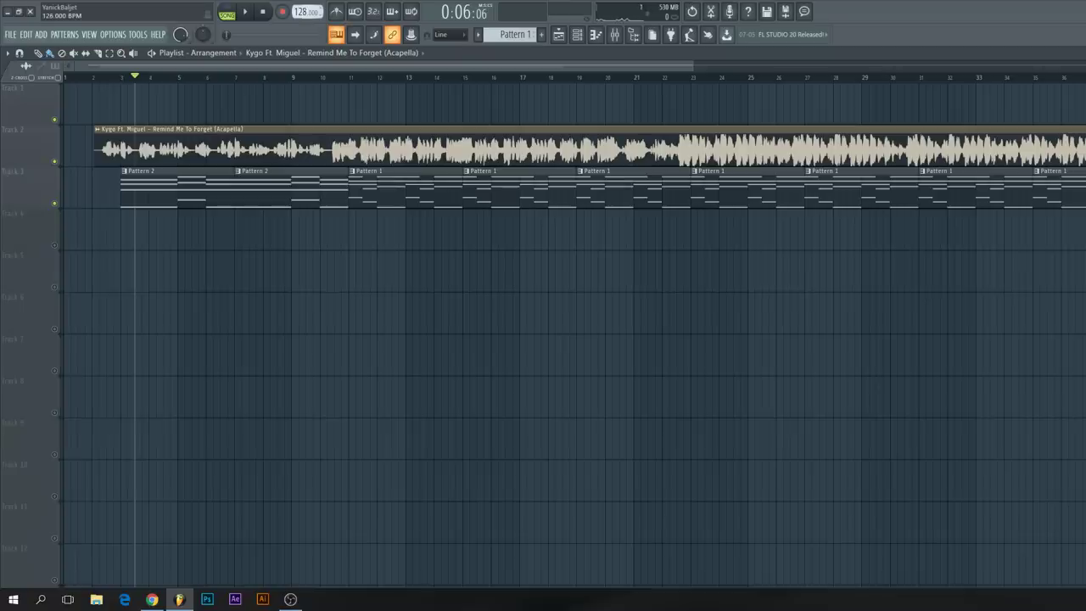
Play the song at the current tempo from about bar 2 and bar 22, then stop.
left_click(108, 76)
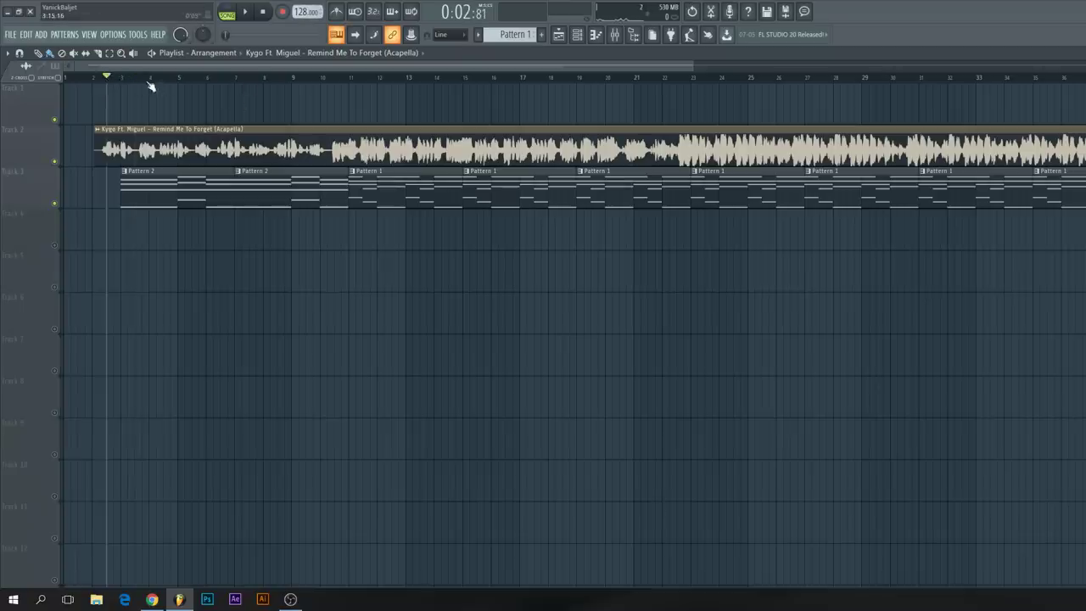
key("space")
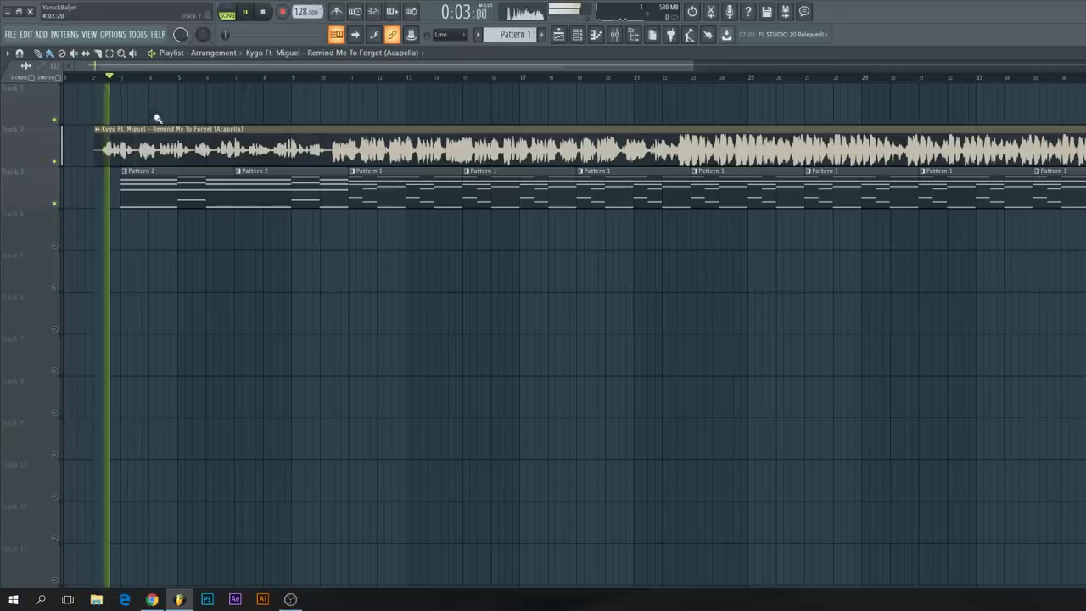
left_click(675, 79)
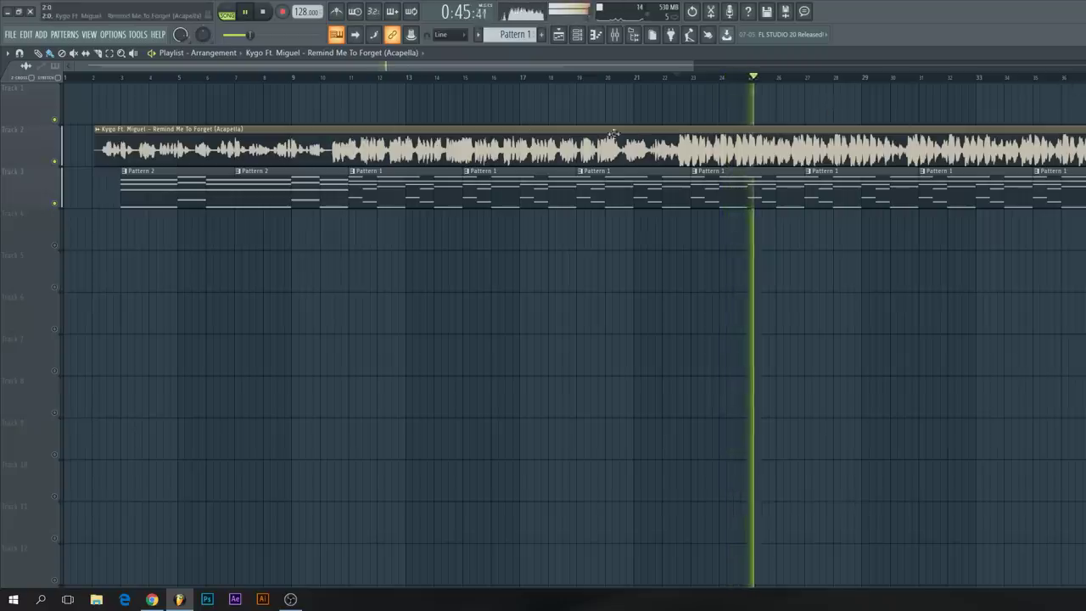
key("space")
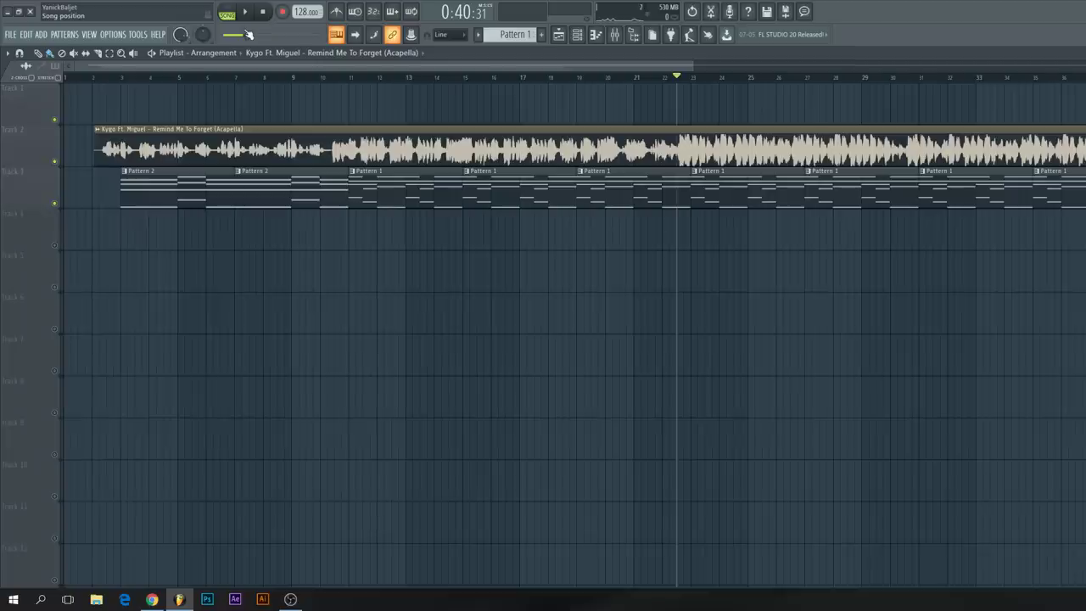
Place the KSHMR_Long_Fill_04 clip at bar 23 on Track 4 and play the build-up.
left_click(382, 53)
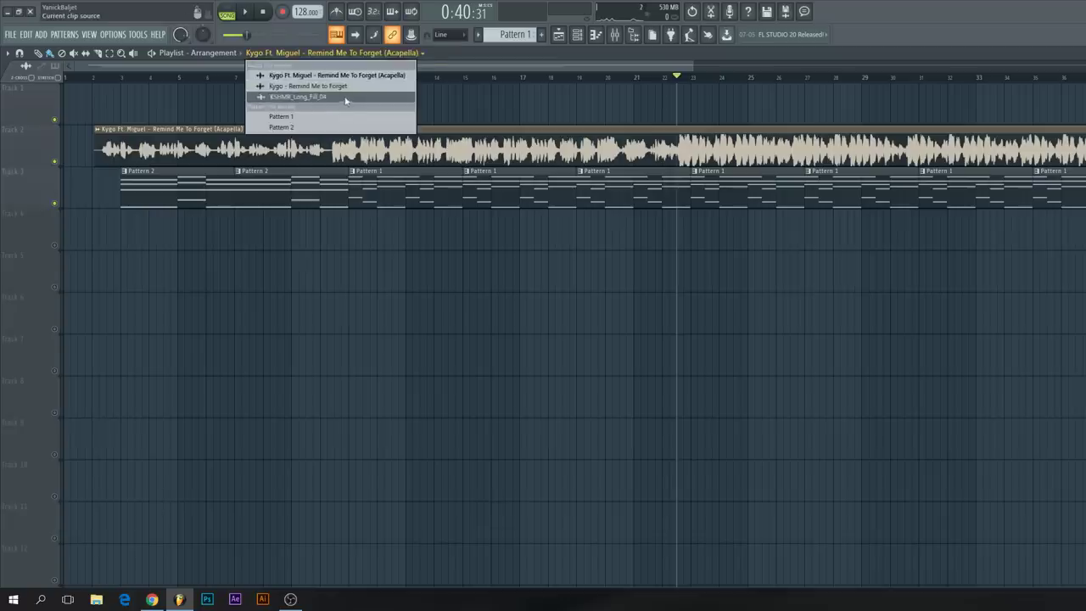
left_click(346, 96)
left_click_drag(817, 255, 740, 228)
key("space")
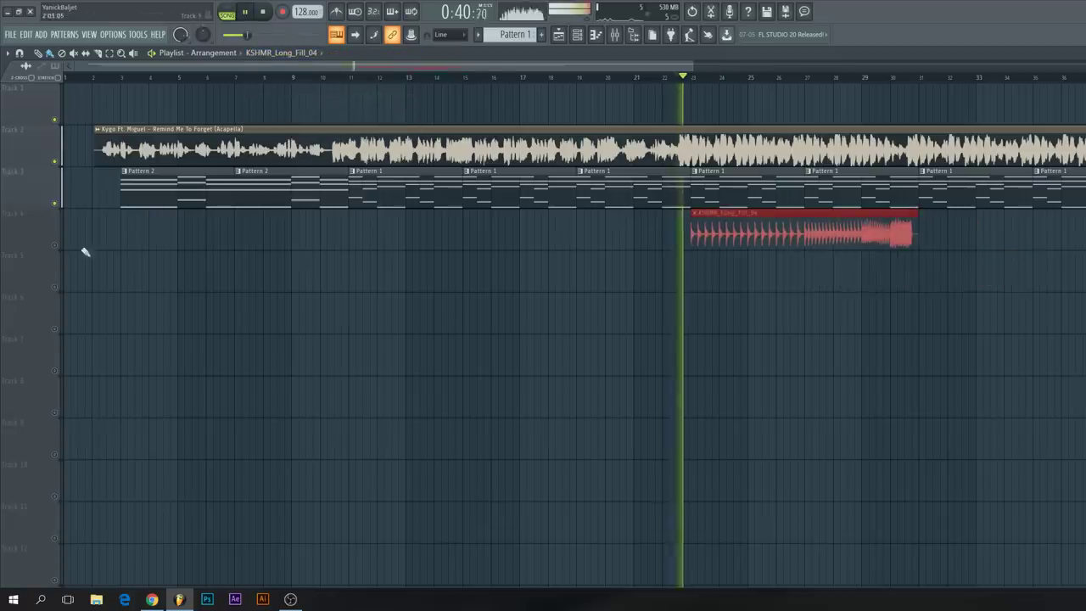
left_click(842, 77)
Delete the Pattern 1 clips at bars 35 and 31, end the remaining one at bar 31, and move the playhead to bar 3.
right_click(1059, 190)
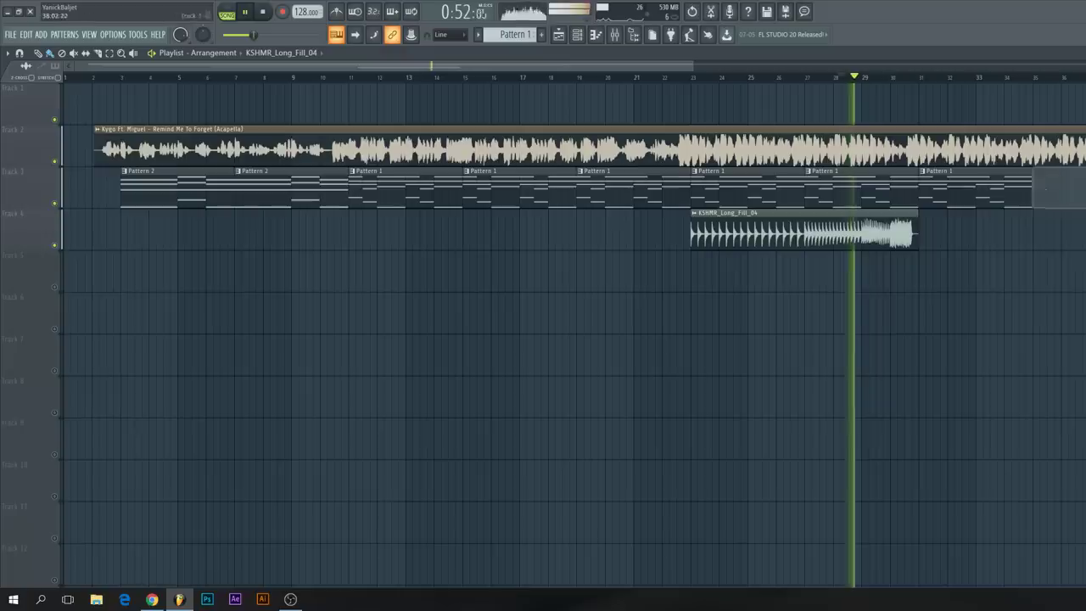
right_click(999, 197)
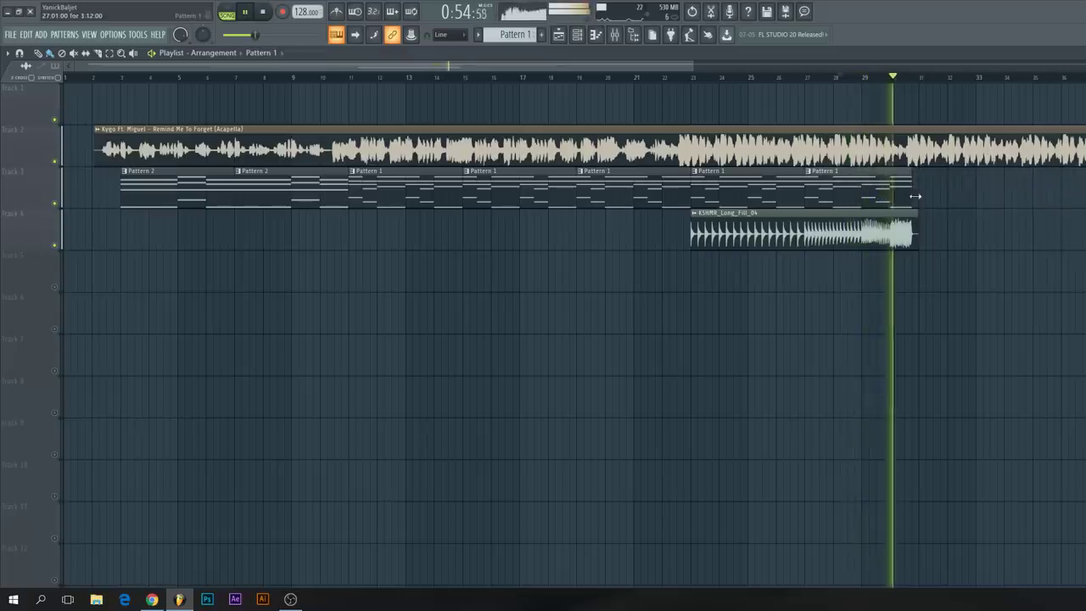
left_click_drag(915, 196, 921, 197)
key("space")
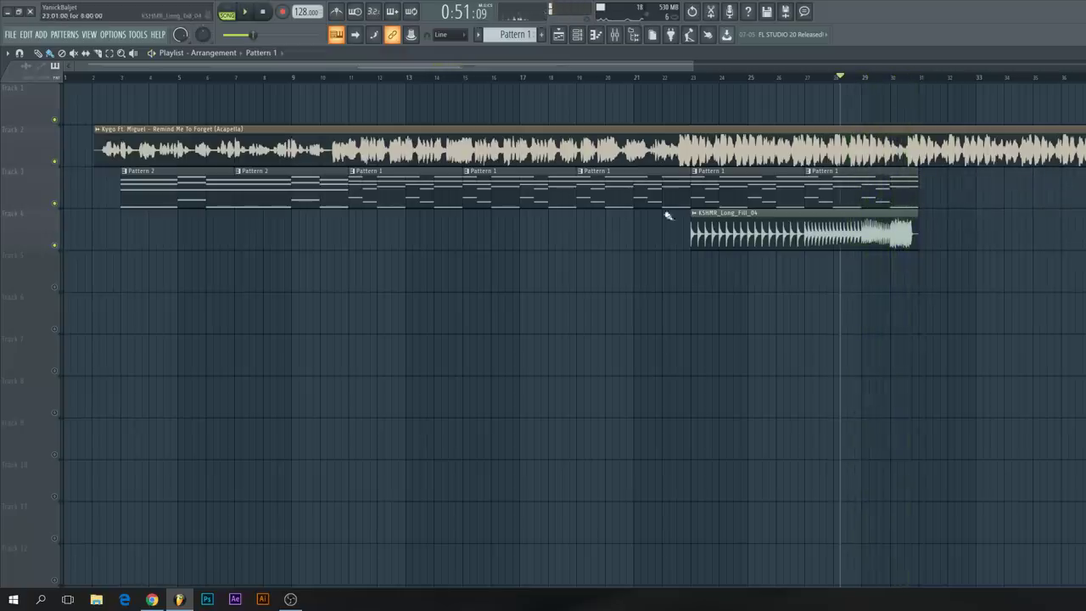
left_click_drag(115, 78, 122, 79)
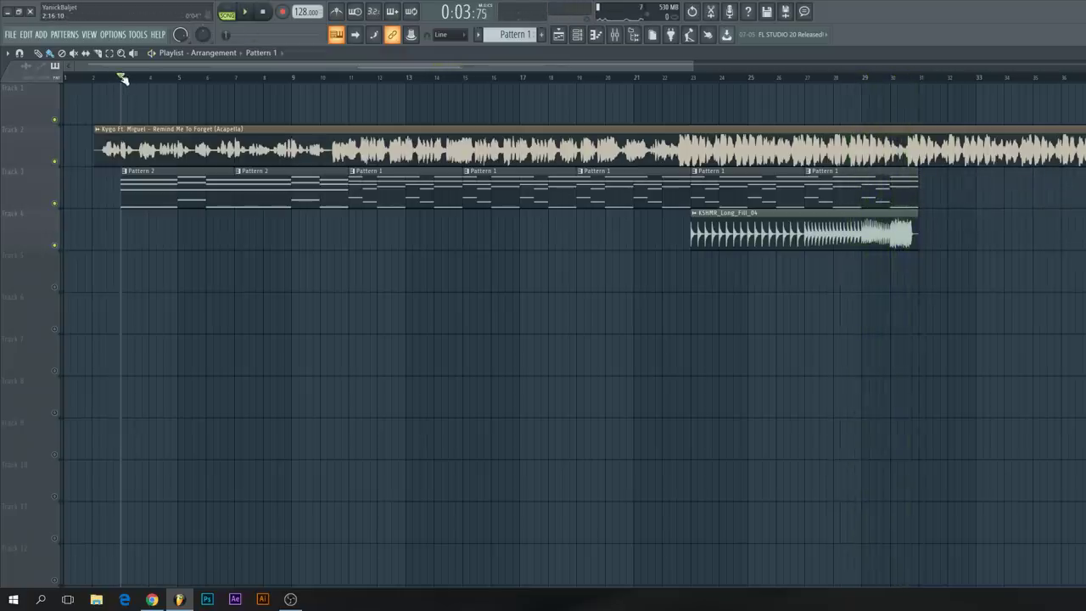